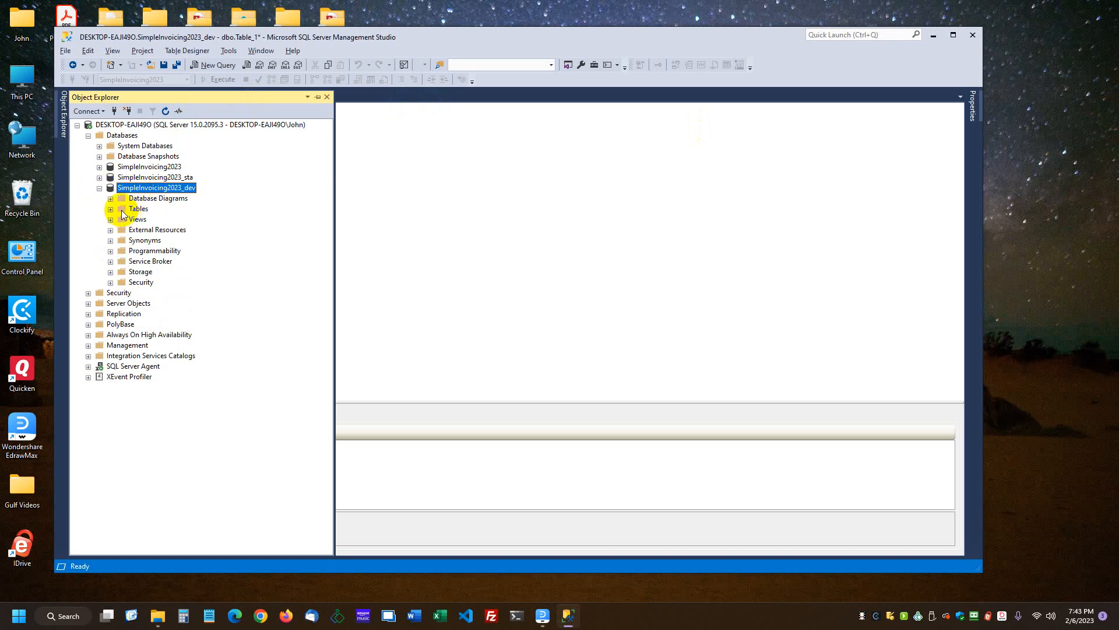
Start a new table in the SimpleInvoicing2023_dev database
right_click(124, 212)
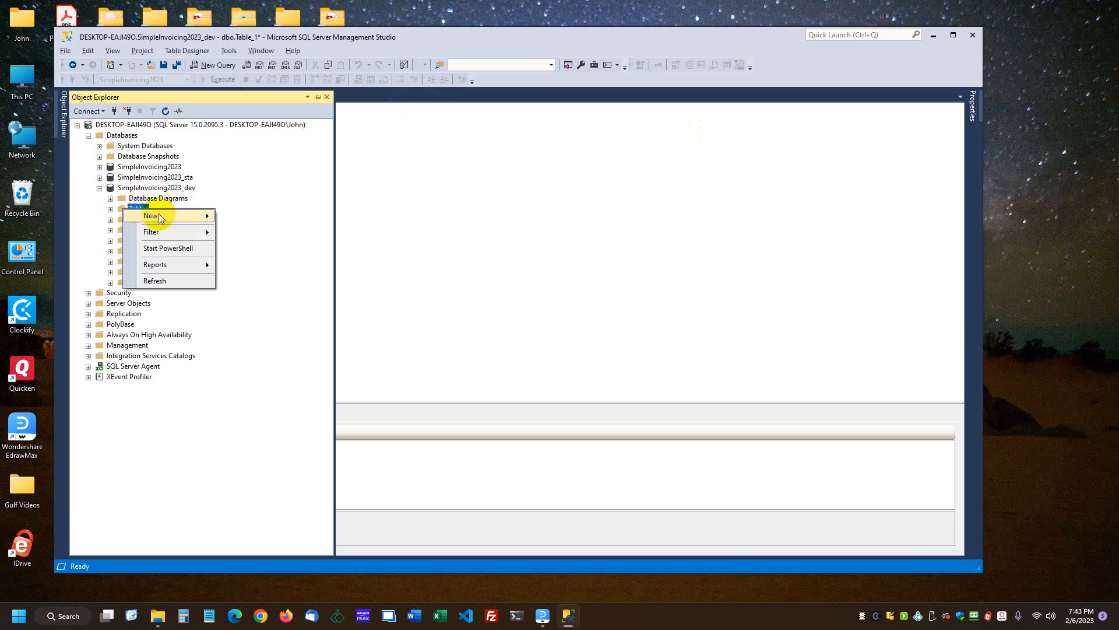
mouse_move(153, 216)
click(260, 218)
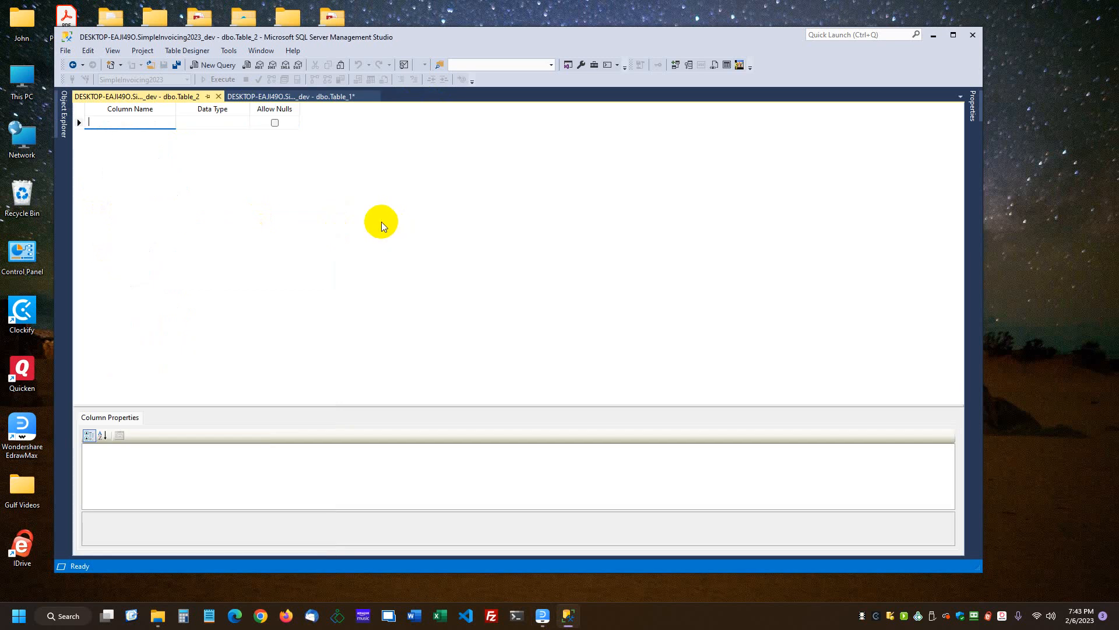
Add a column named ID of type int that disallows nulls, and make it the primary key
text(ID)
key(Tab)
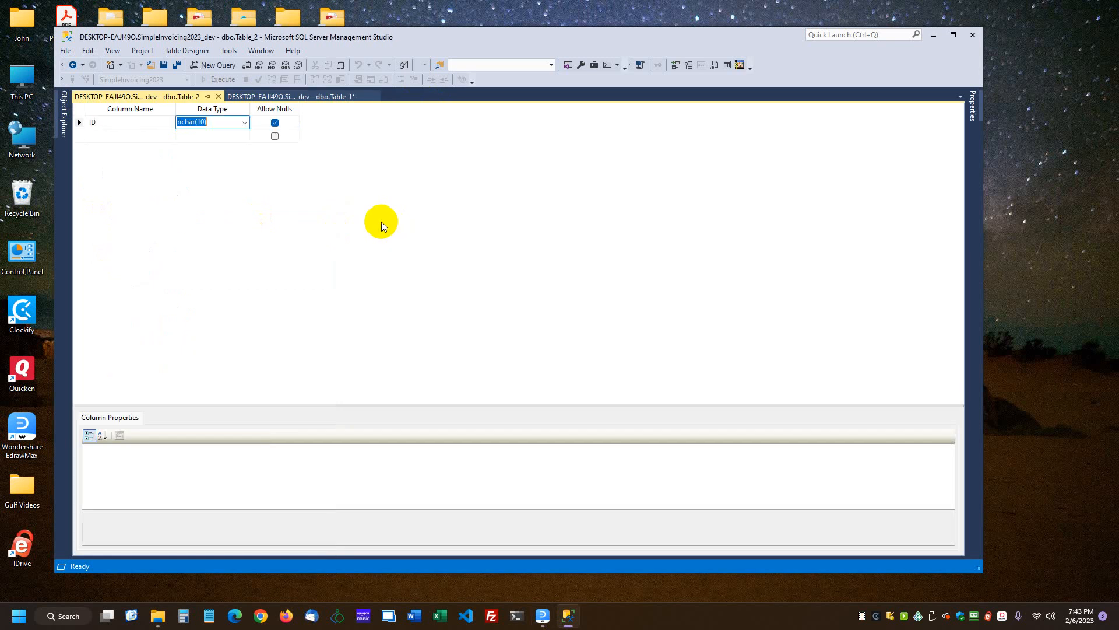
text(int)
key(Tab)
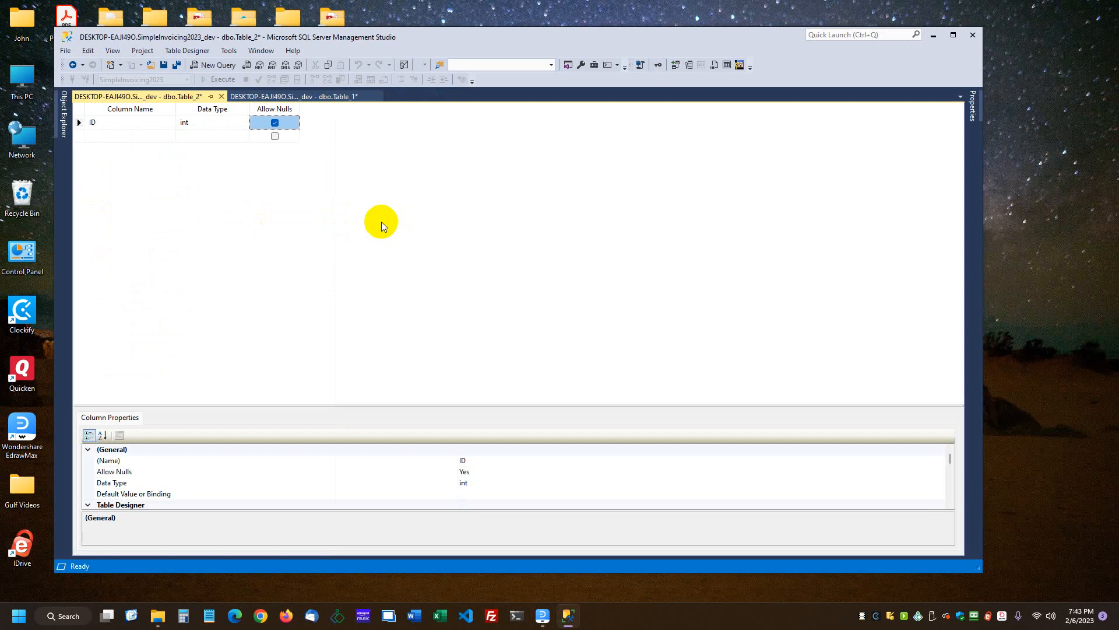
key(space)
click(659, 65)
click(80, 125)
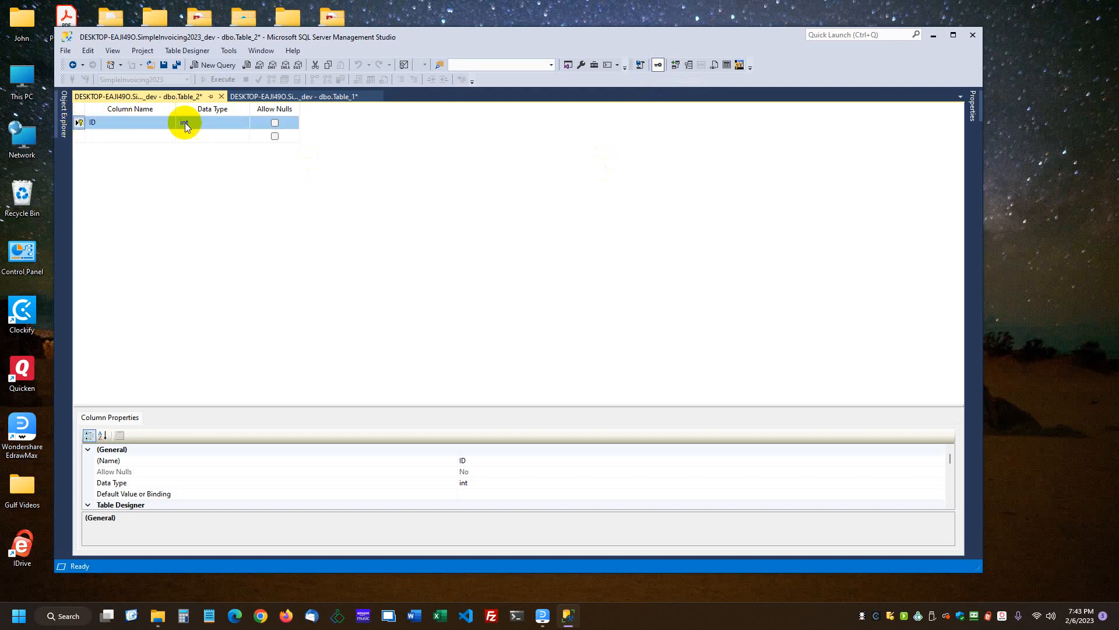
Set Is Identity to Yes in the ID column's identity specification
drag(254, 405, 251, 259)
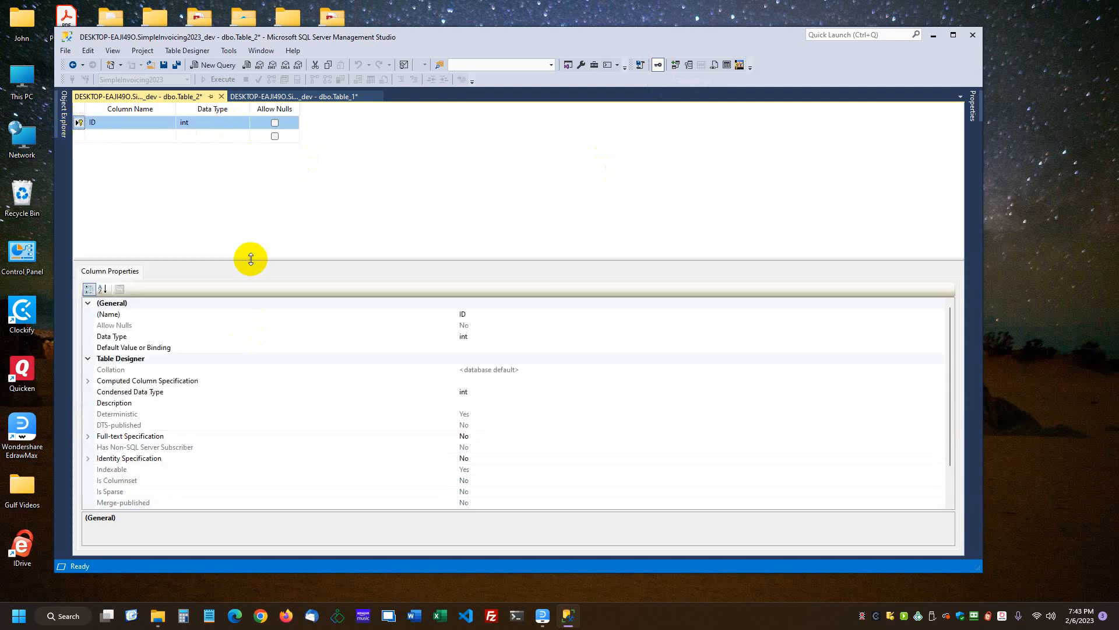
click(88, 458)
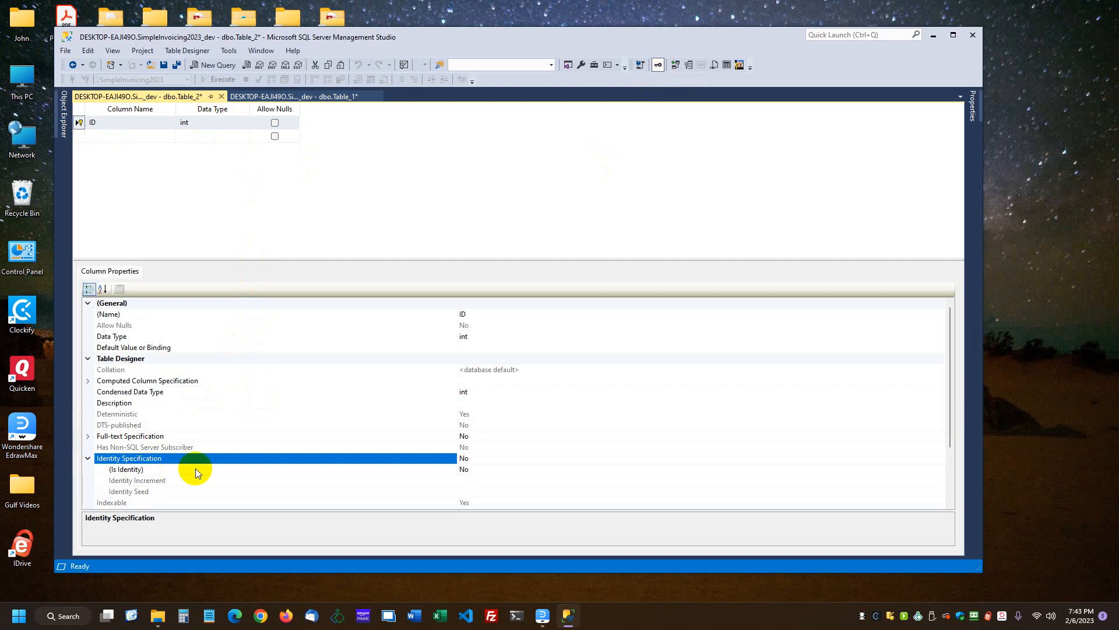
double_click(303, 470)
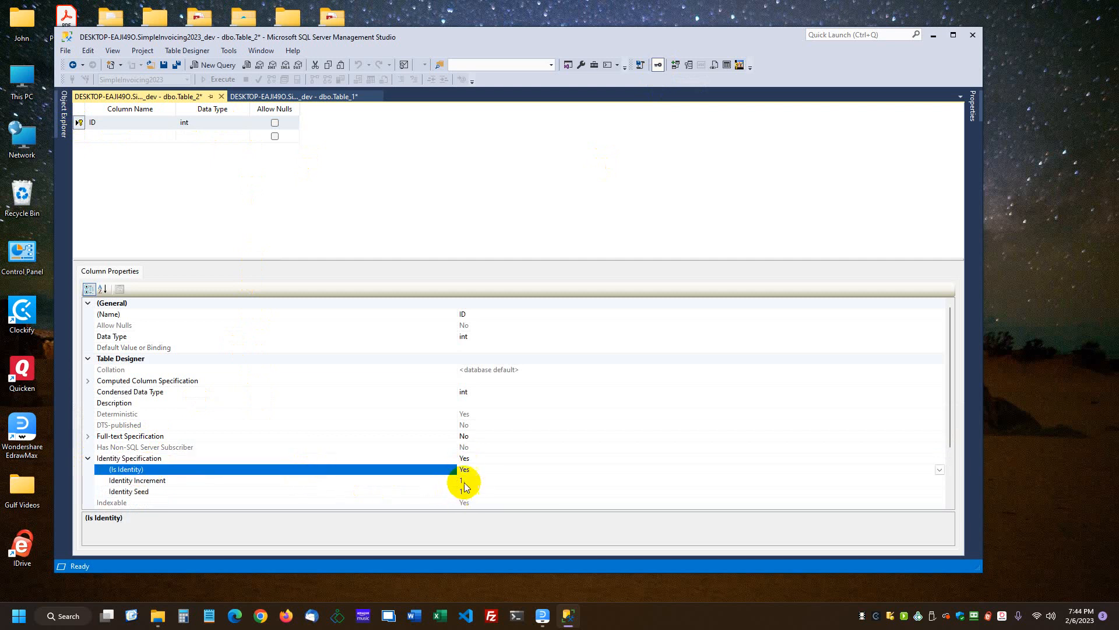
drag(441, 288, 421, 408)
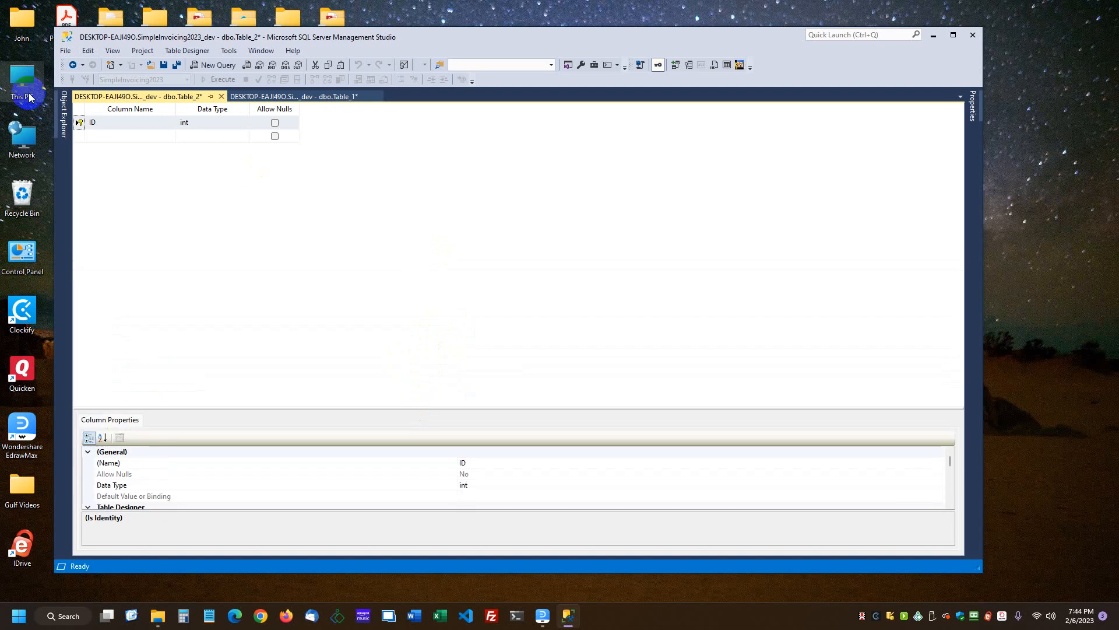
Add a CustomerName column of type nvarchar(50) that does not allow nulls
click(142, 136)
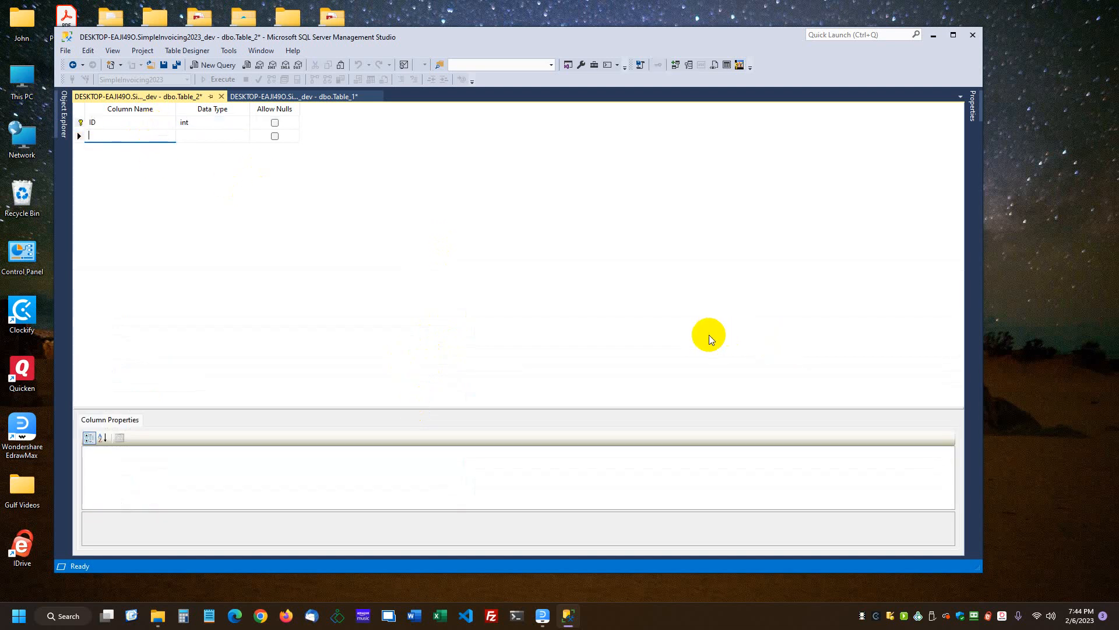
text(CustomerName)
key(Tab)
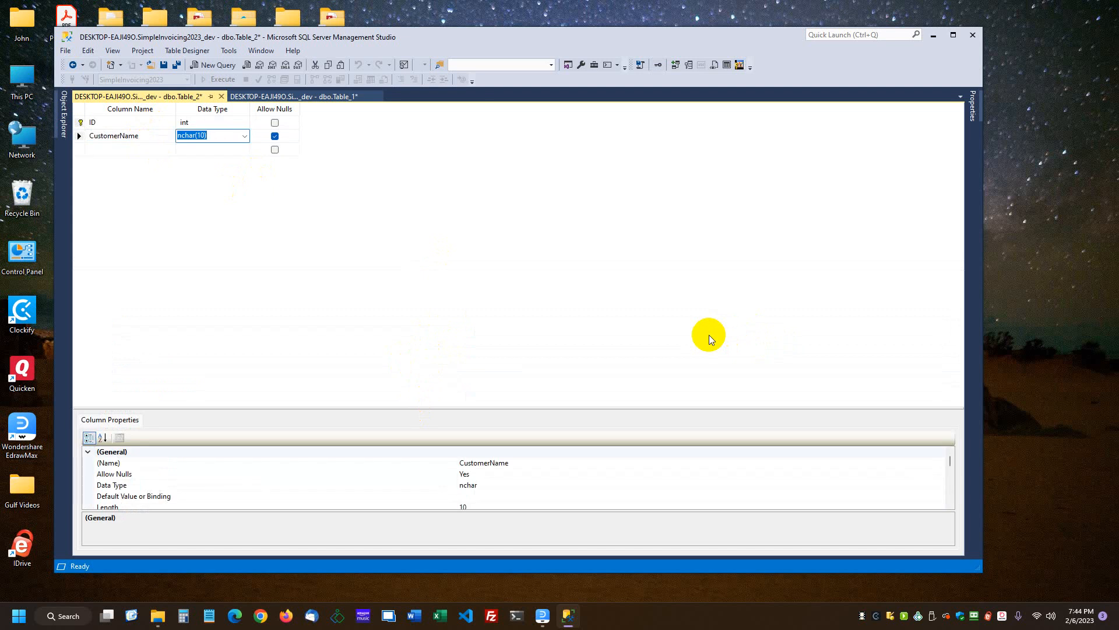
text(varch)
key(Tab)
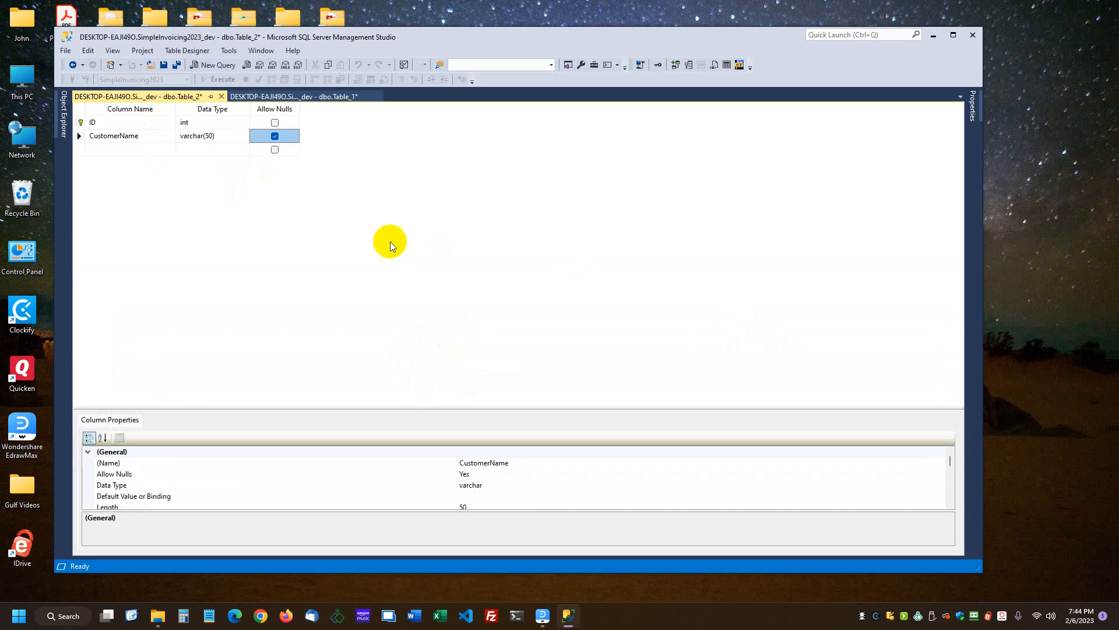
click(190, 135)
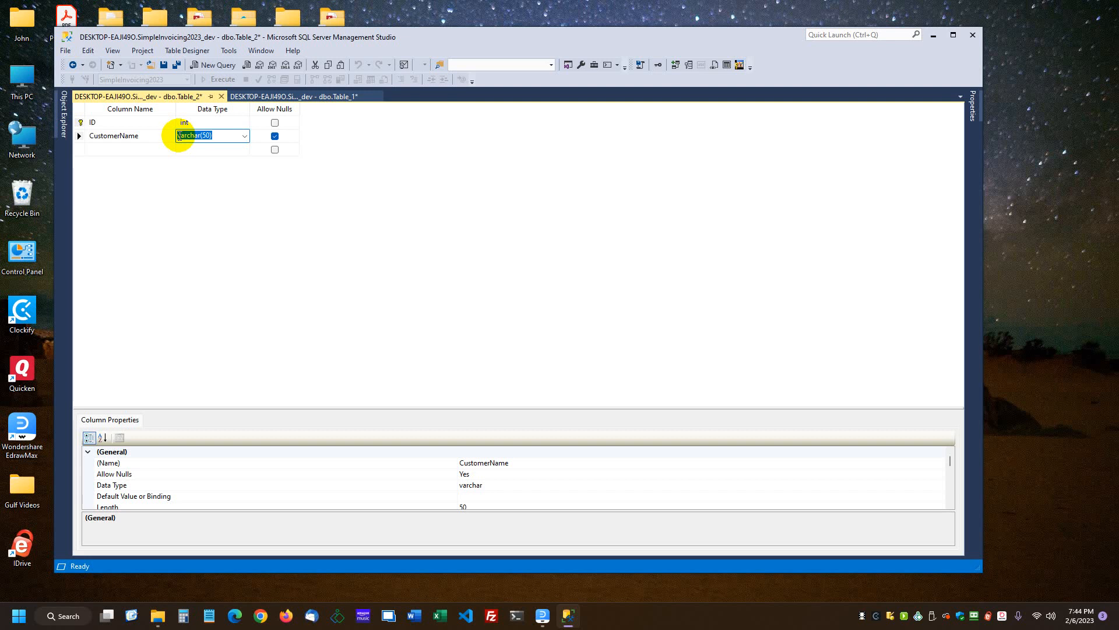
click(179, 136)
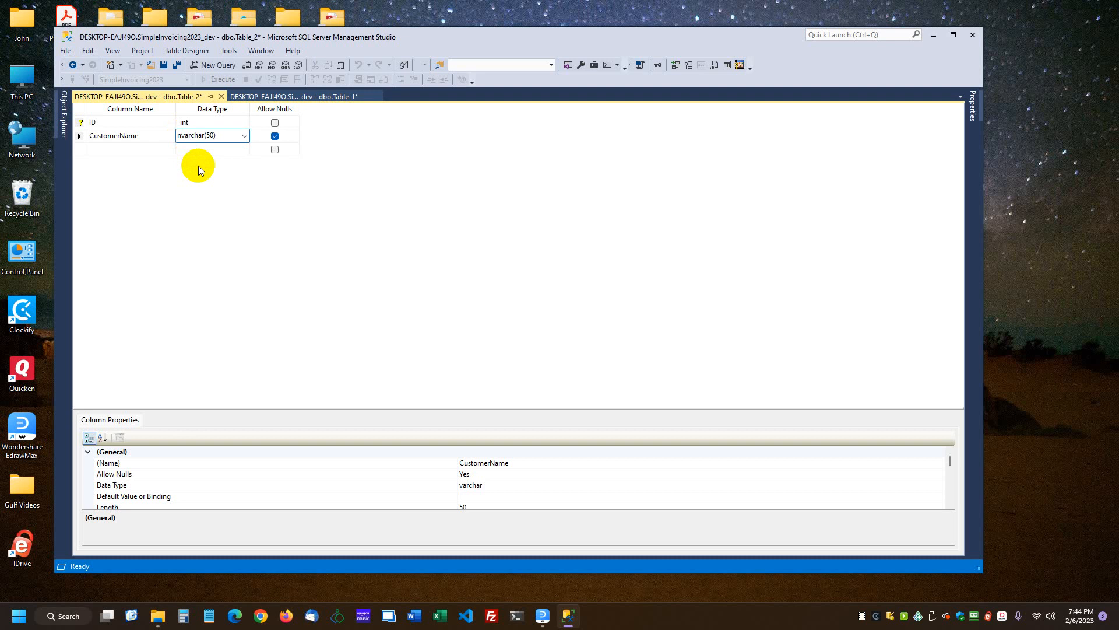
key(Tab)
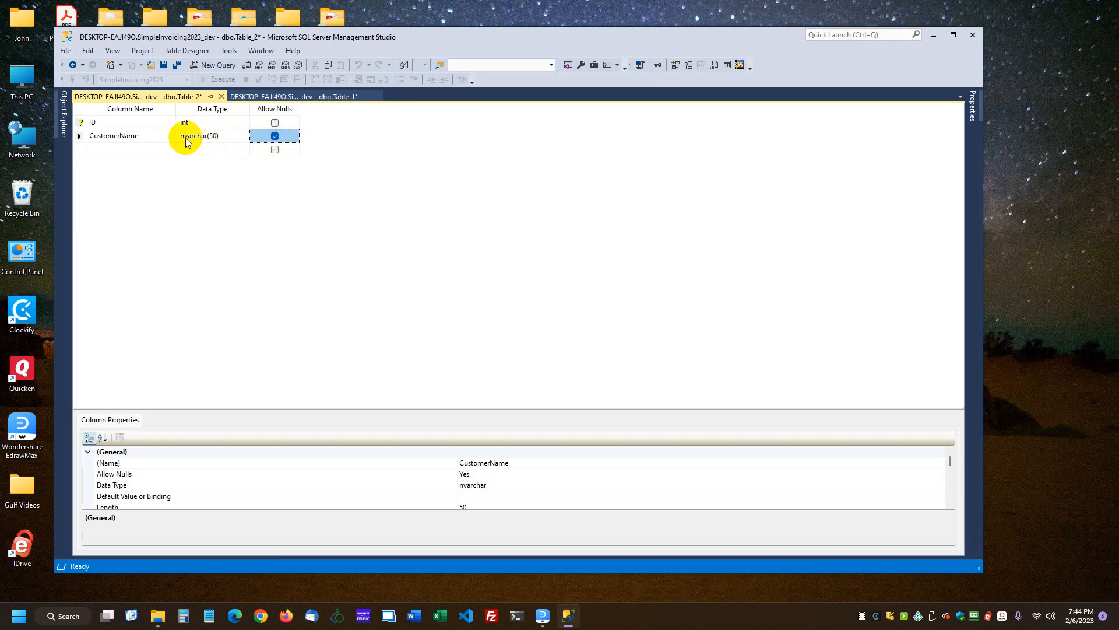
click(275, 137)
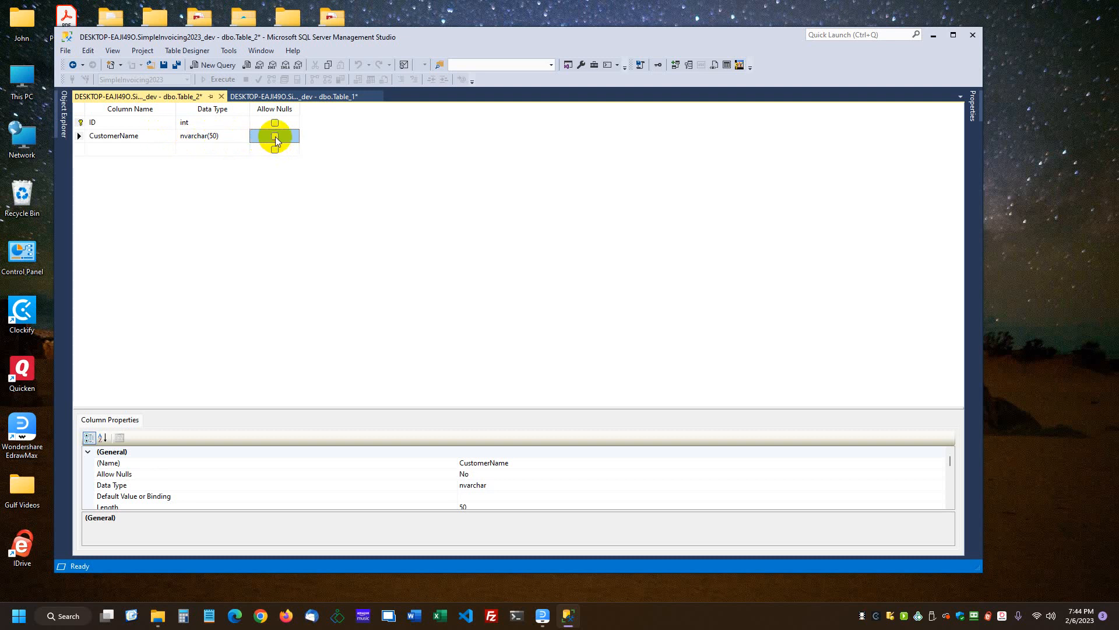
Add a GovernmentCertified column with data type bit below CustomerName
click(138, 148)
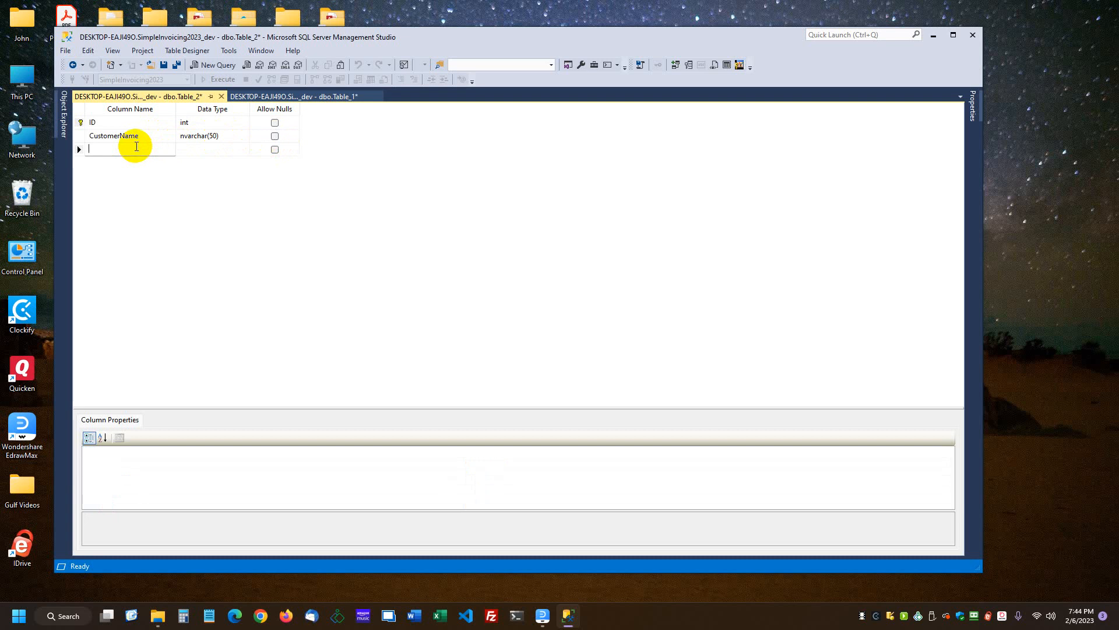
text(GovernmentCertified)
key(Tab)
text(b)
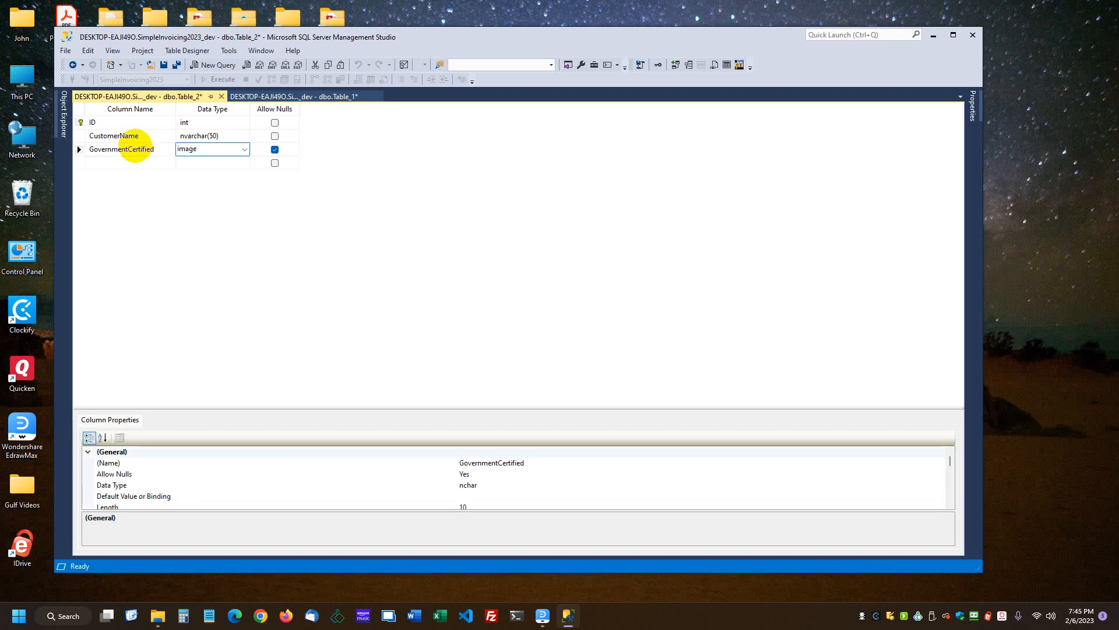
text(it)
key(Tab)
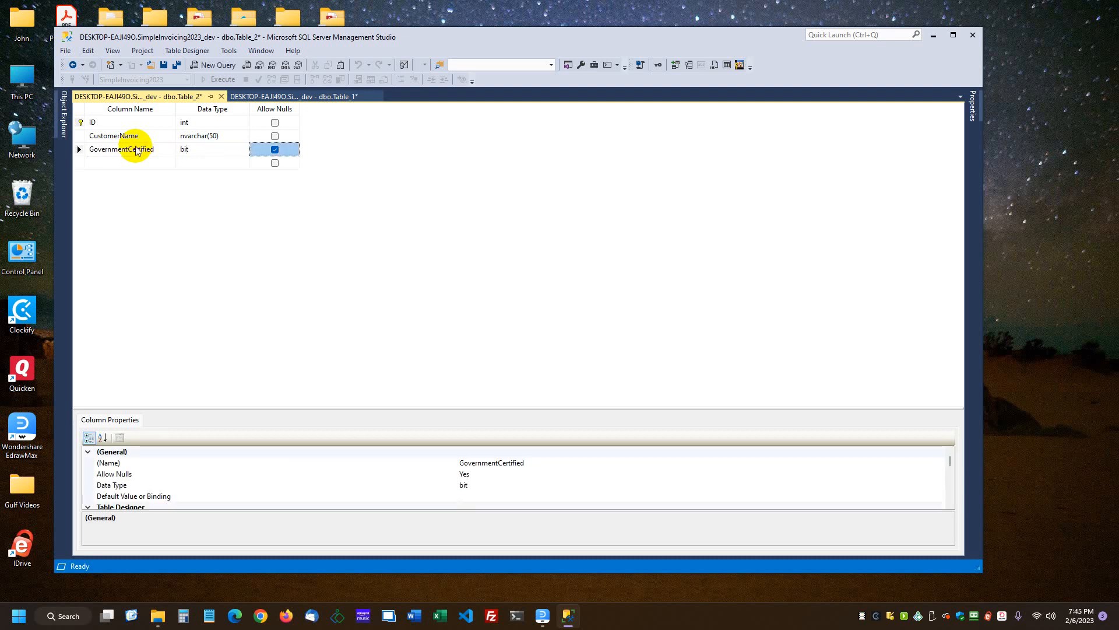
Disallow nulls for the GovernmentCertified column and set its default value to 0
key(space)
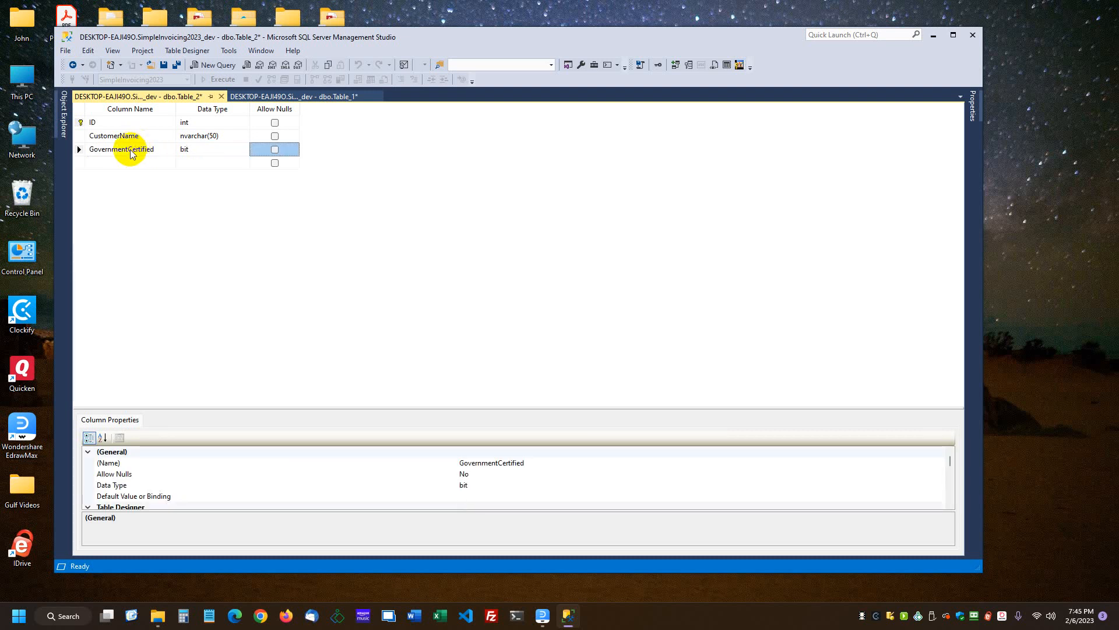
key(space)
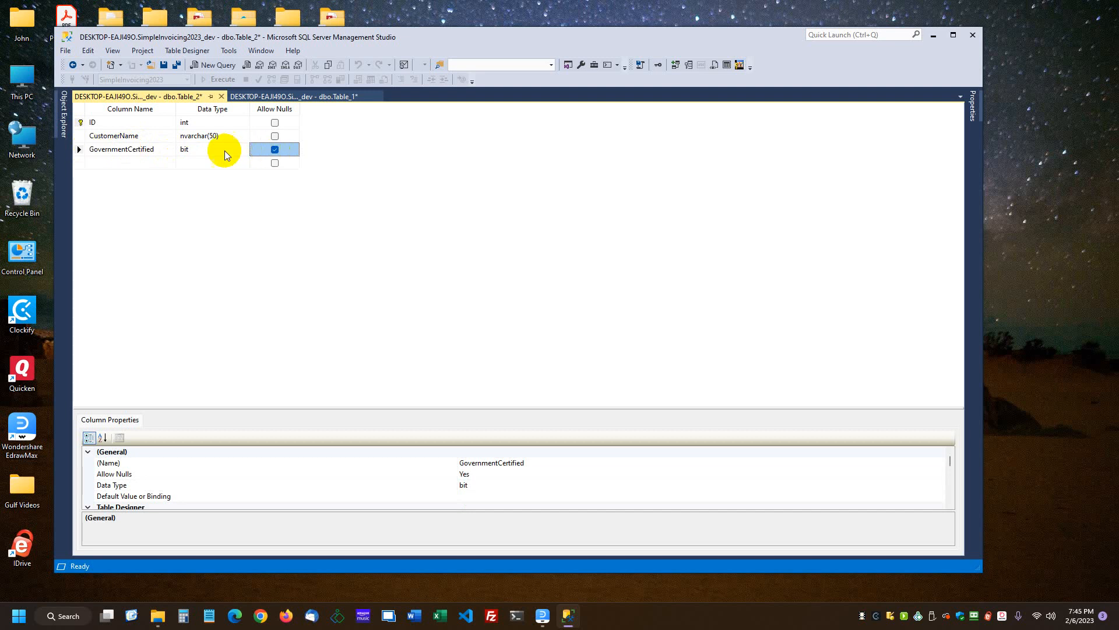
click(274, 153)
click(491, 498)
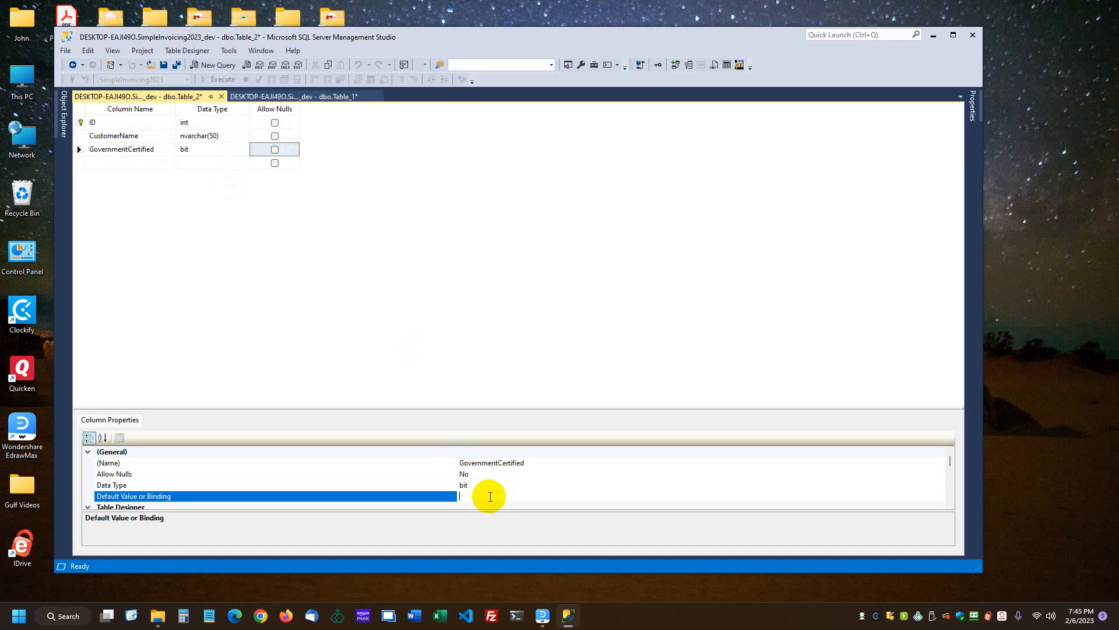
text(0)
Add a PrimaryContact_ID column of type int that does not allow nulls
click(133, 161)
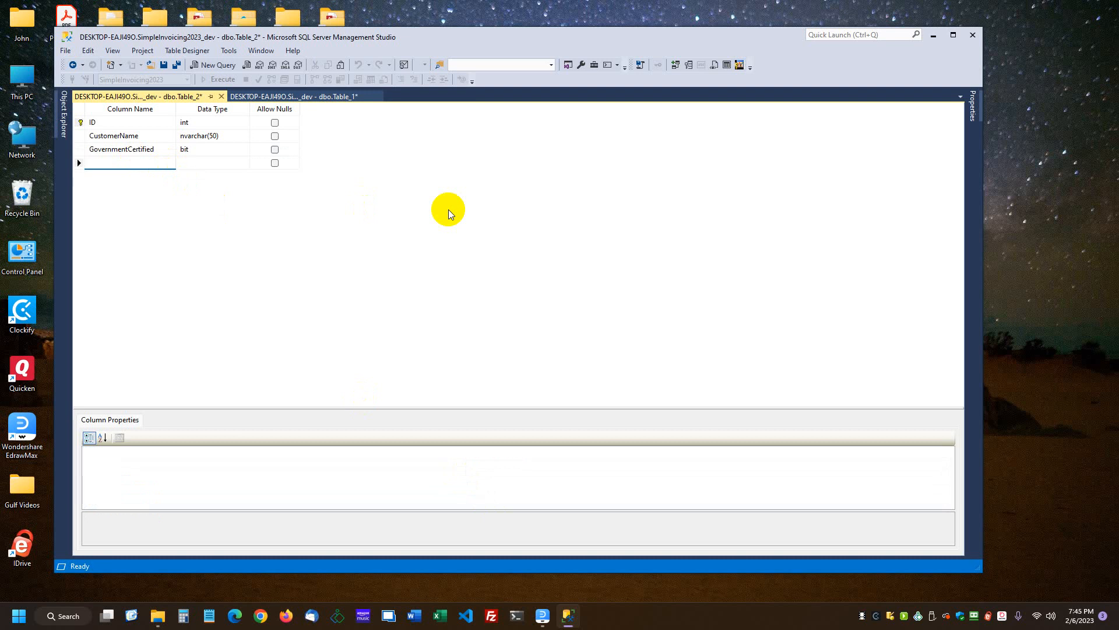
text(PrimaryContact_ID)
key(Tab)
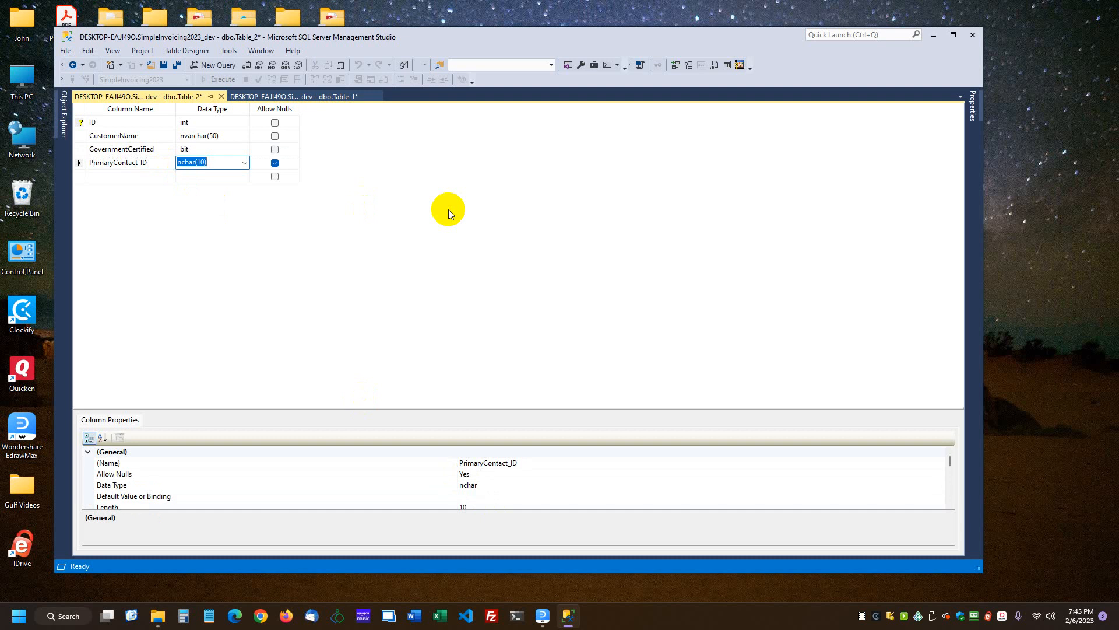
text(int)
key(Tab)
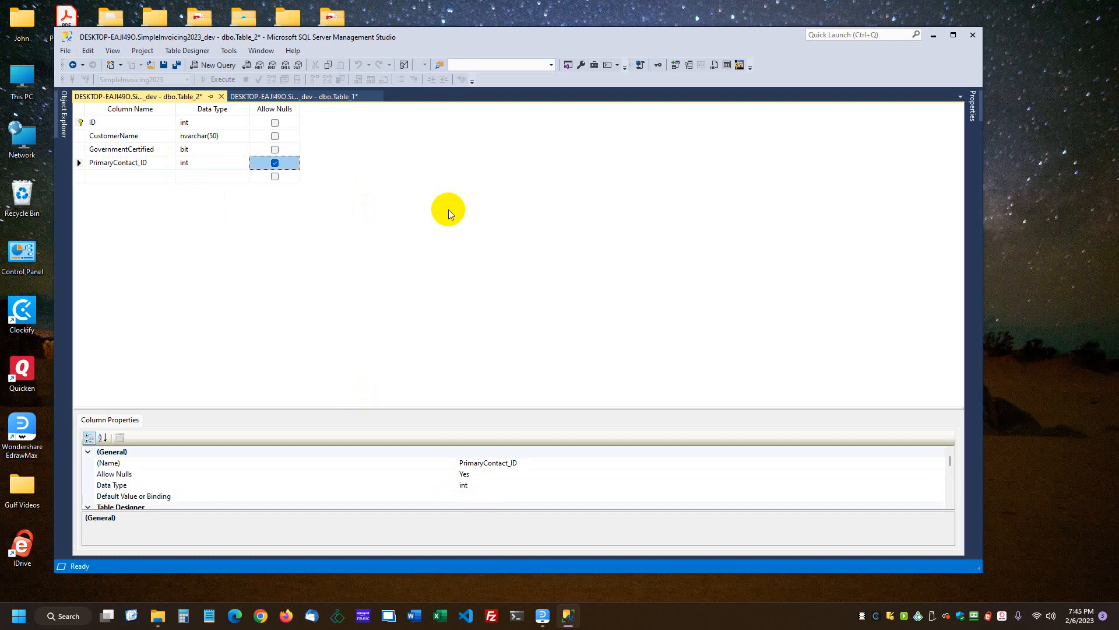
click(274, 165)
Bring the EdrawMax Customer Relationships diagram into view and examine how the Customers and CustomerContacts tables relate
drag(1118, 70, 438, 50)
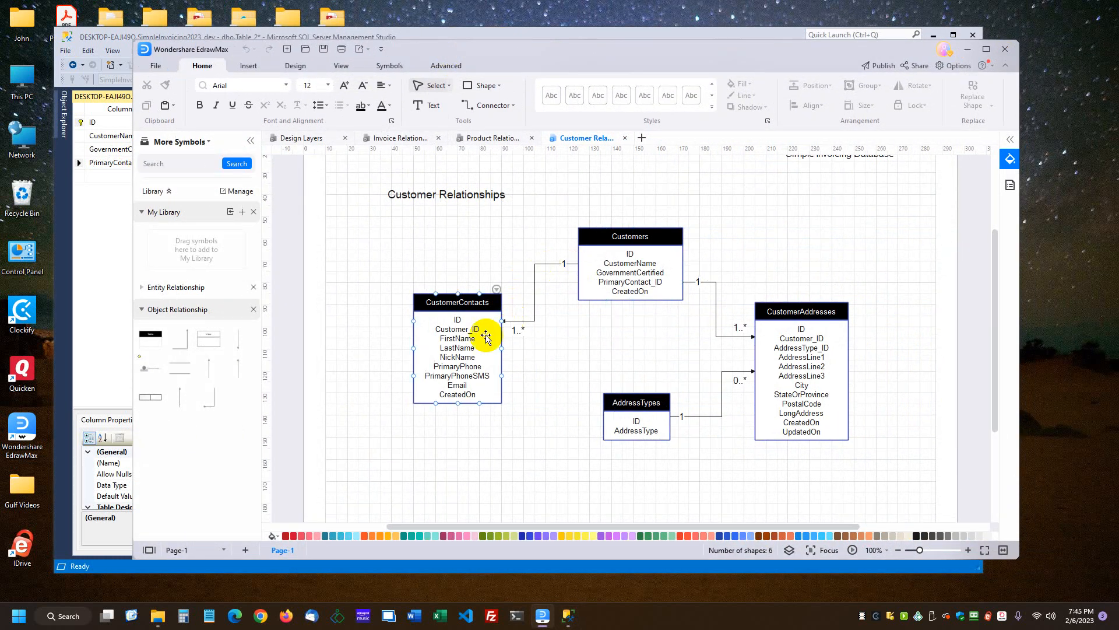
click(642, 263)
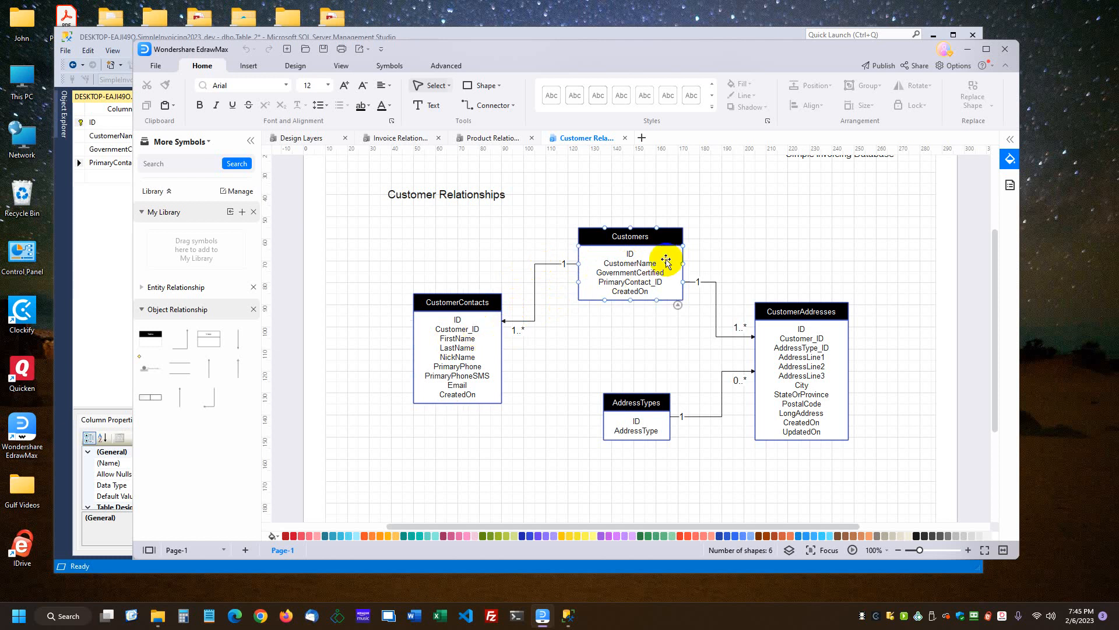
click(452, 334)
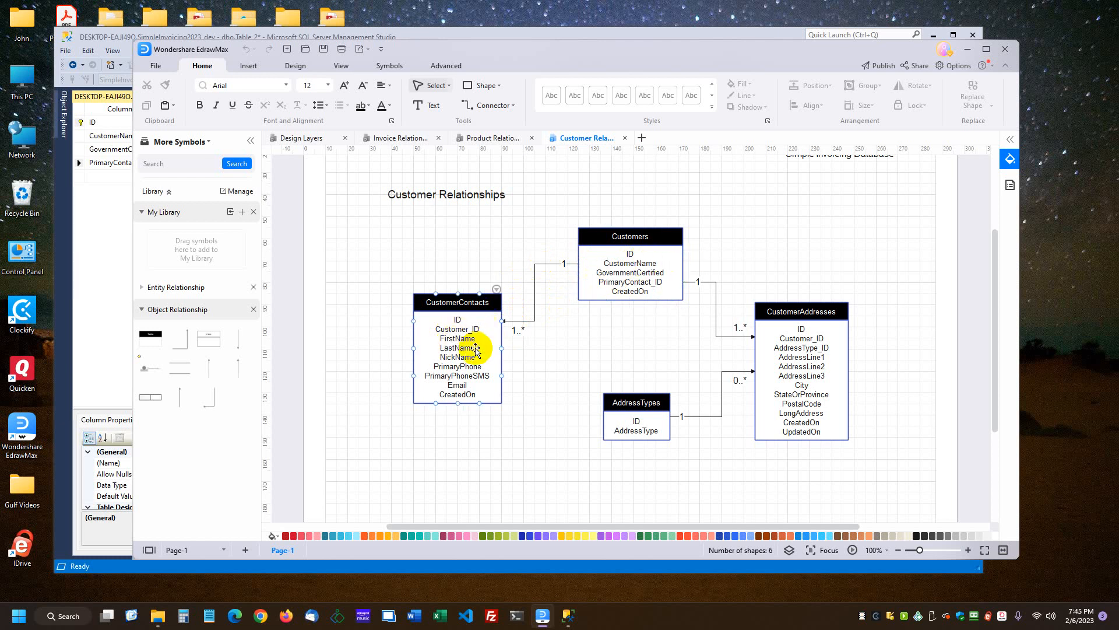
click(594, 290)
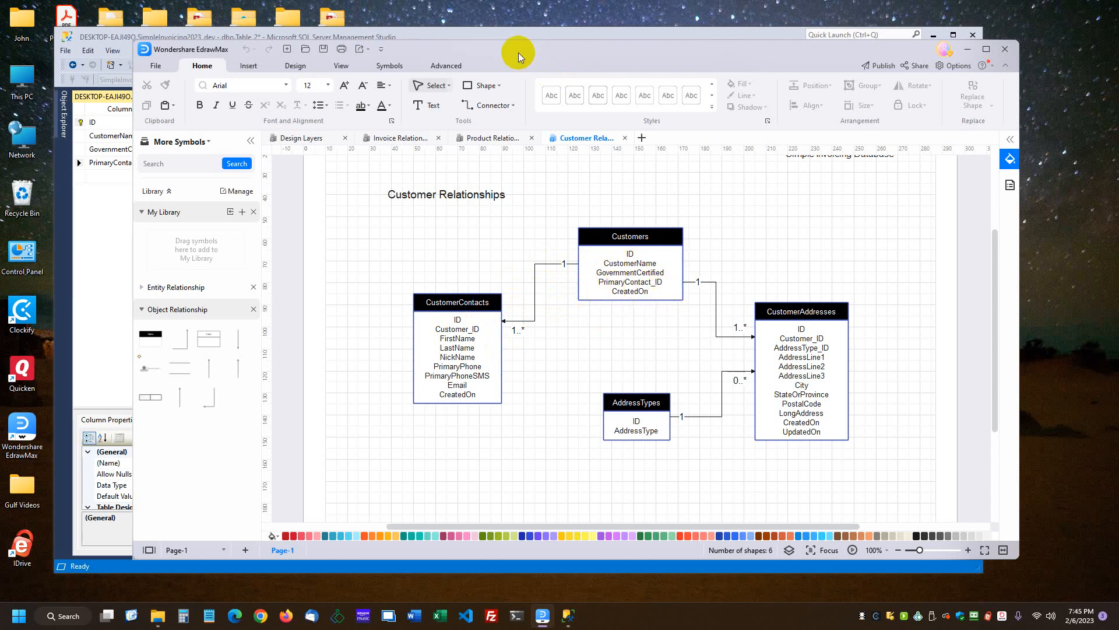
drag(516, 51, 1118, 44)
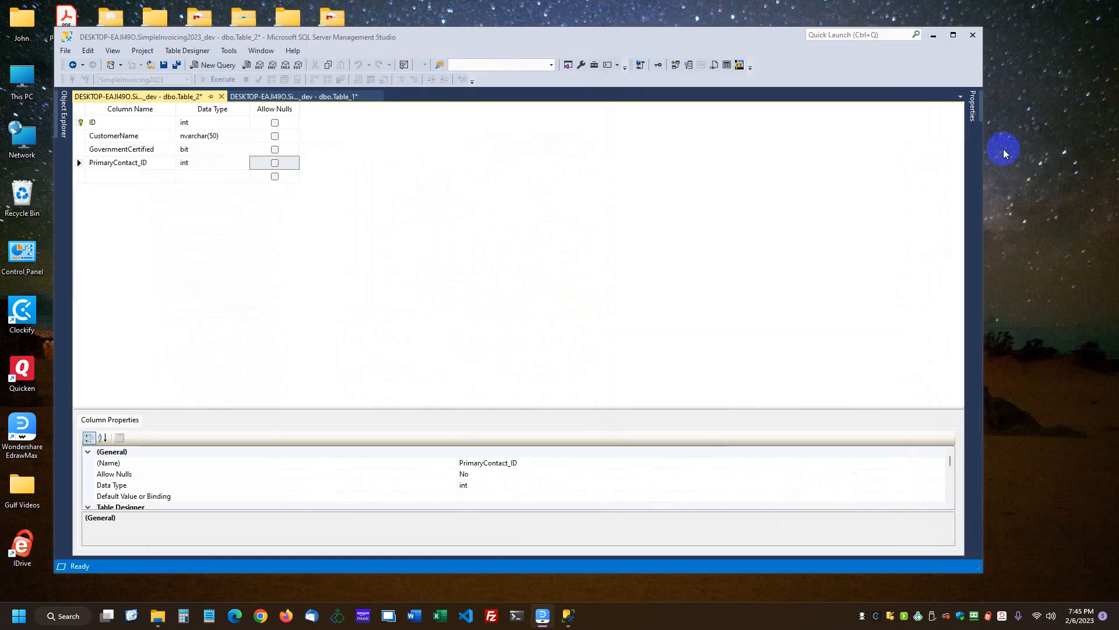
Add a CreatedOn column of type datetime that does not allow nulls
click(123, 176)
text(C)
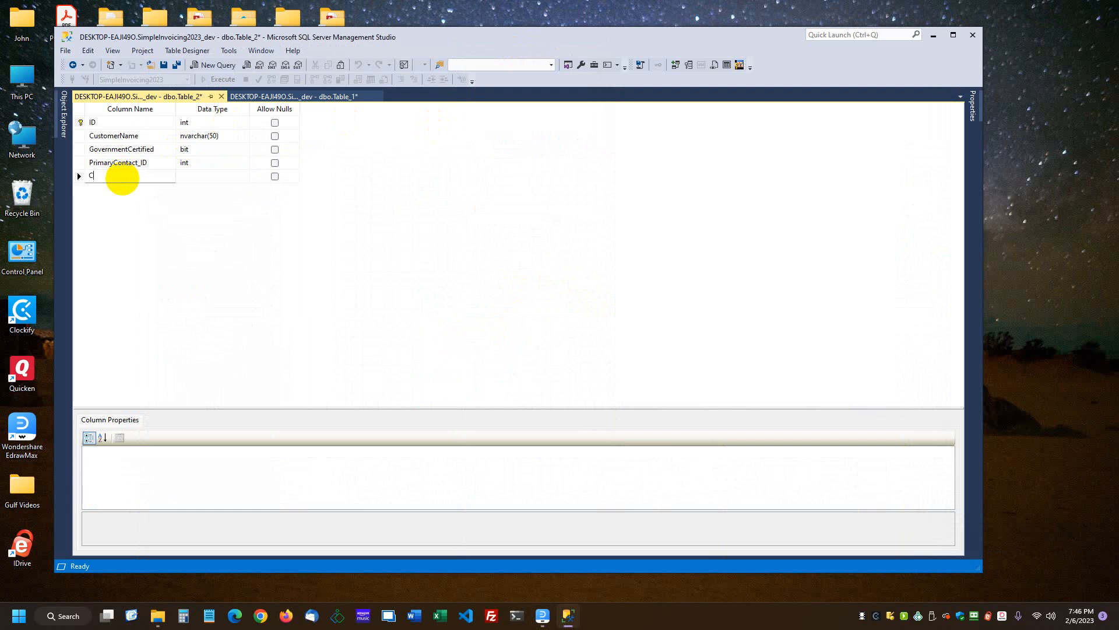
text(reatedOn)
key(Tab)
text(date)
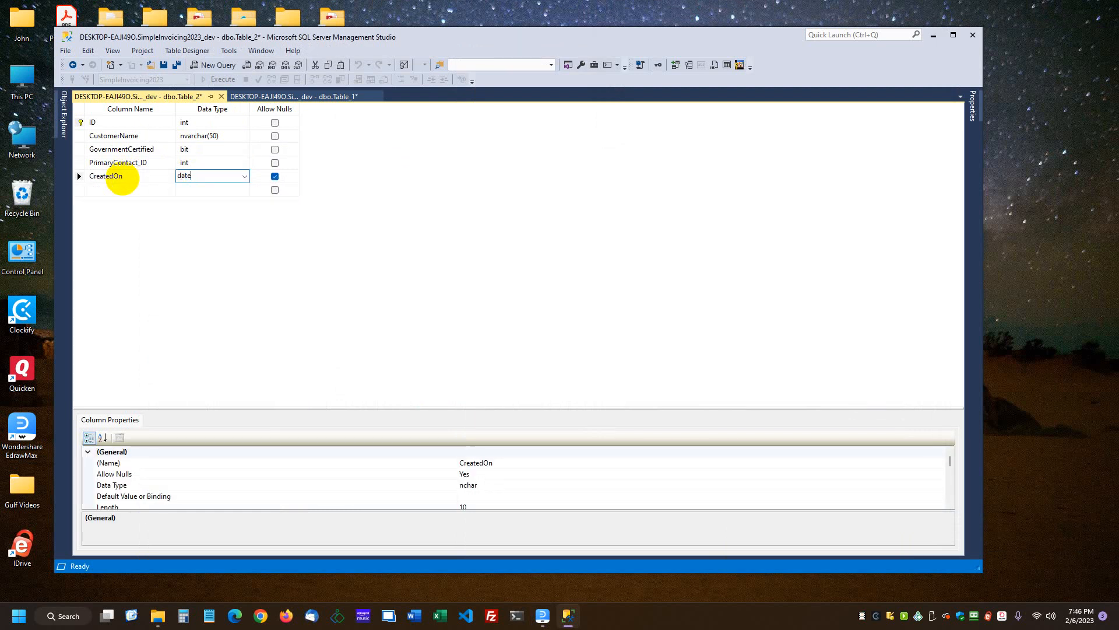
text(time)
key(Tab)
key(space)
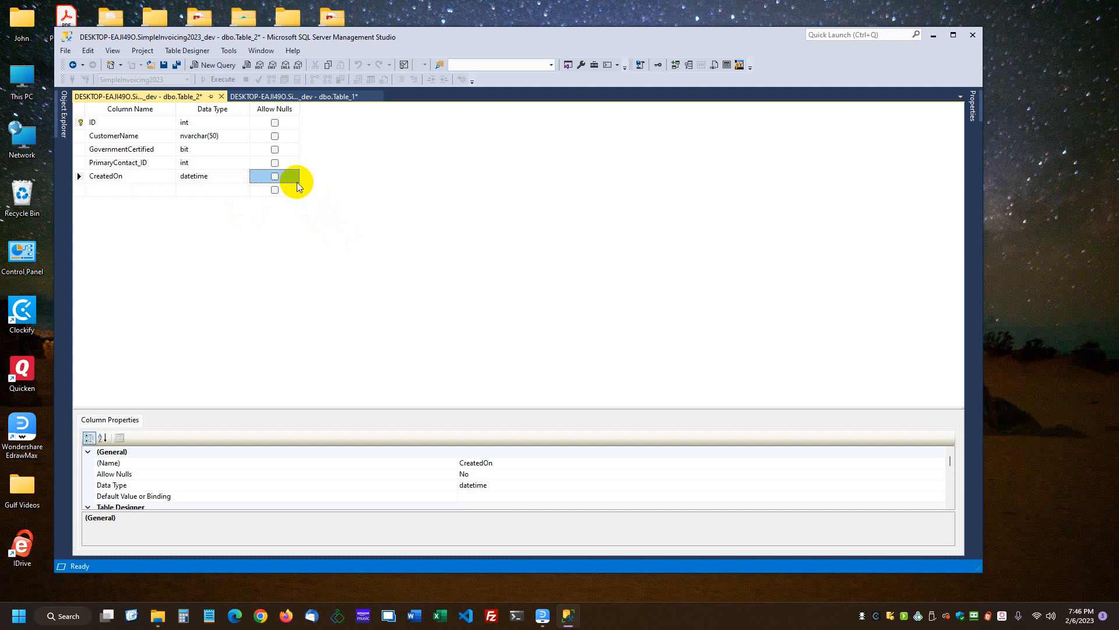
Set the CreatedOn column's default value to GETDATE()
click(483, 496)
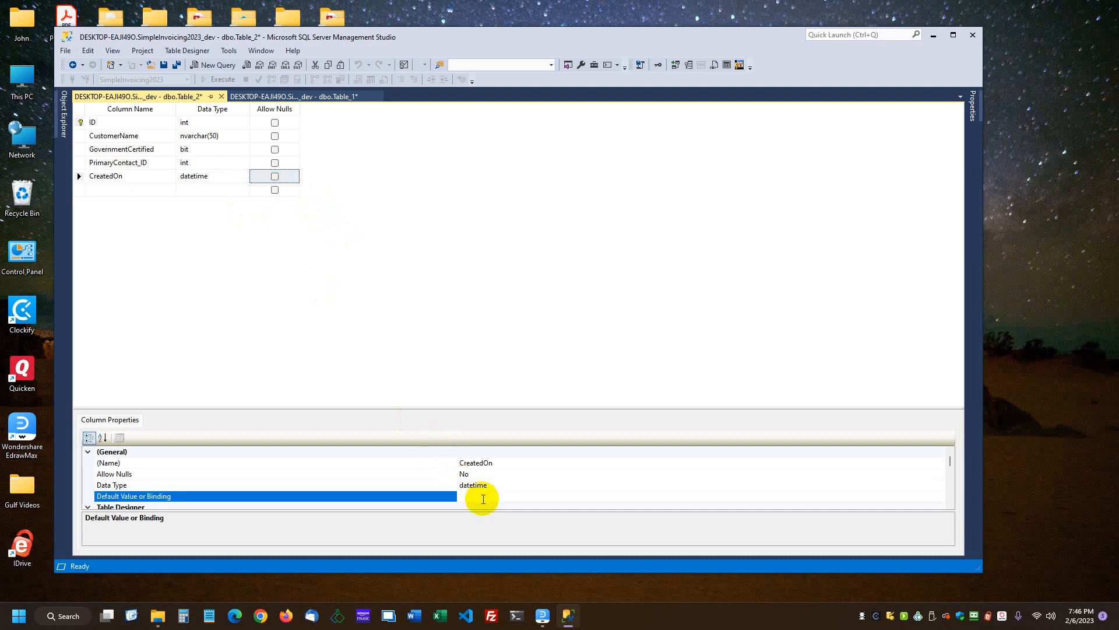
text(GETDATE())
Create a schema named cust under the Security folder of the SimpleInvoicing2023_dev database
click(165, 66)
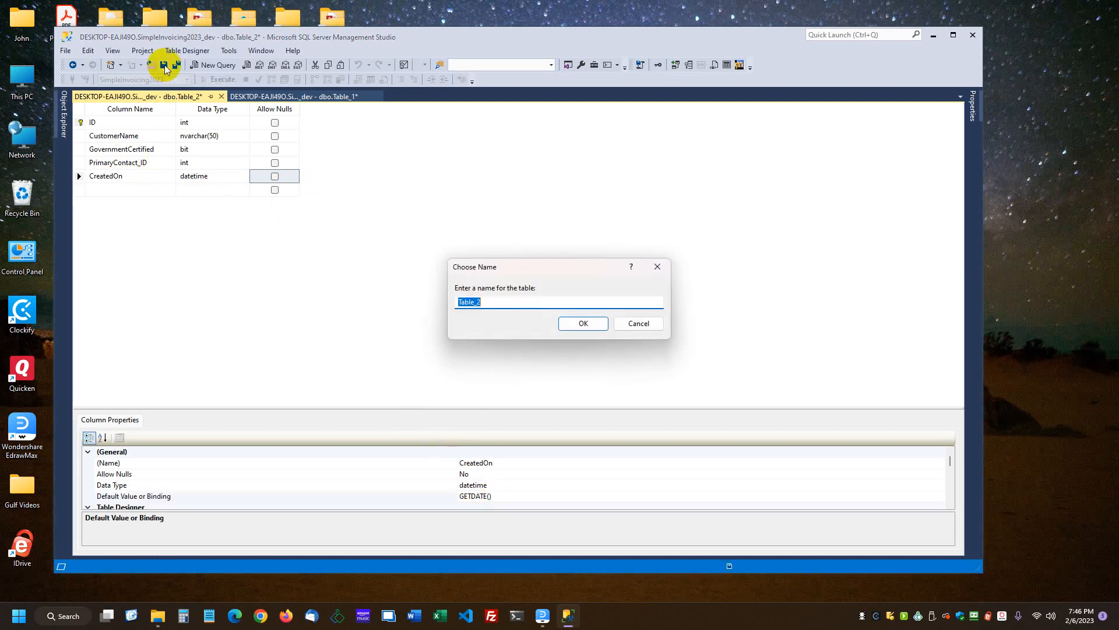
click(640, 325)
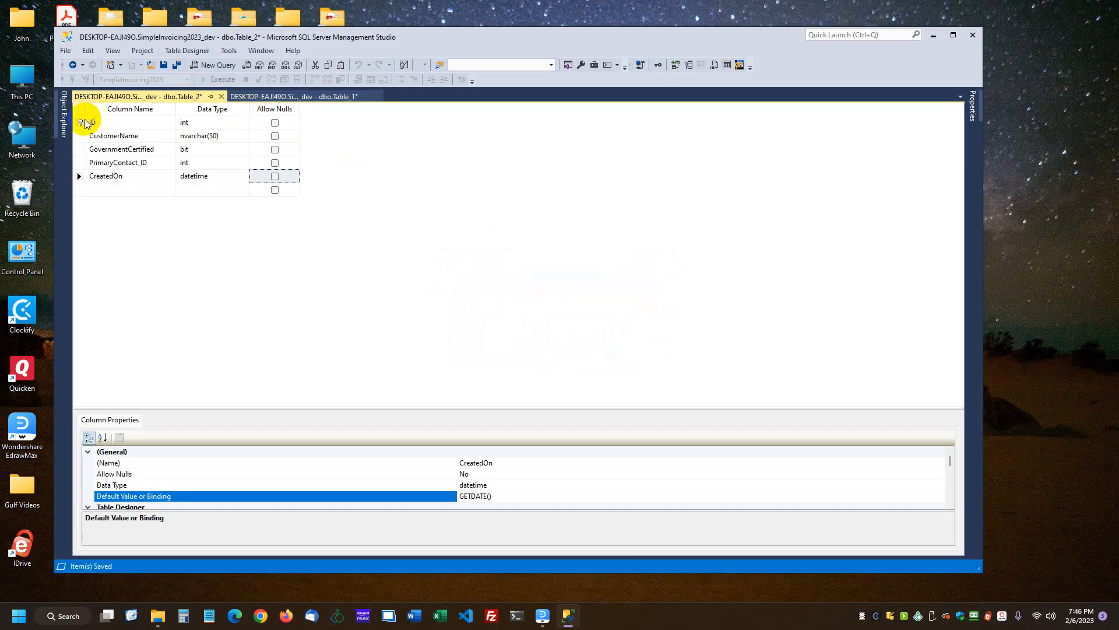
click(64, 114)
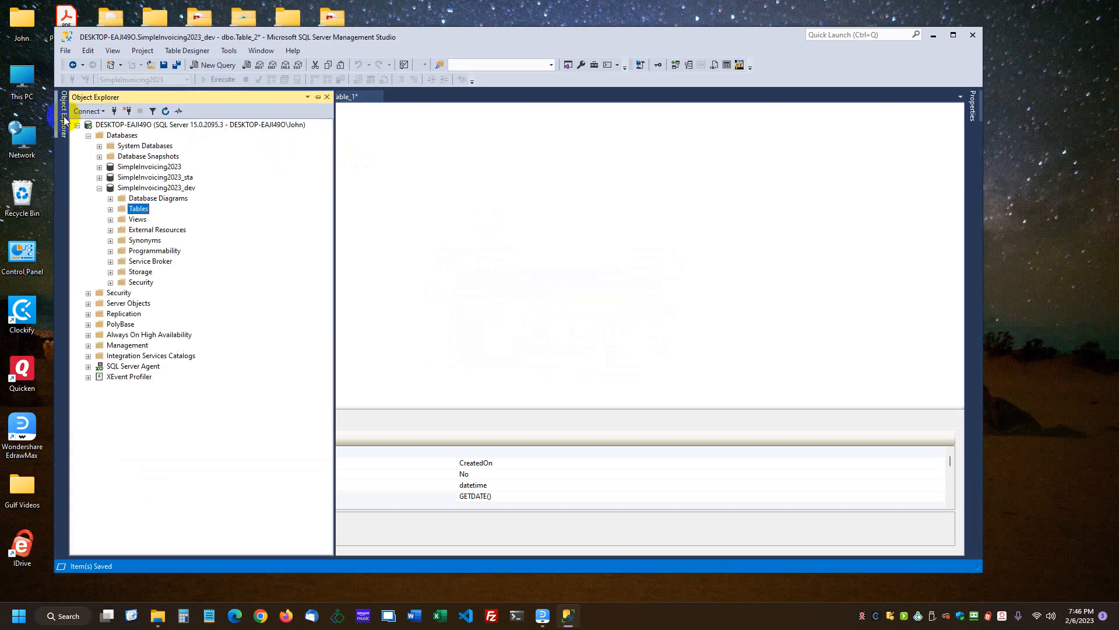
click(110, 282)
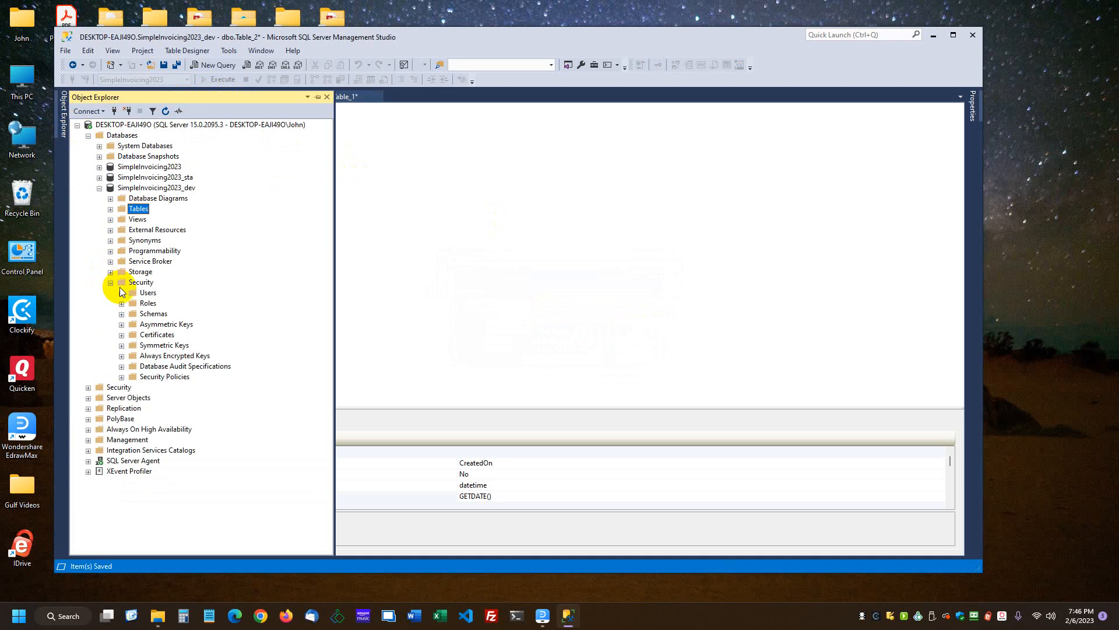
click(122, 314)
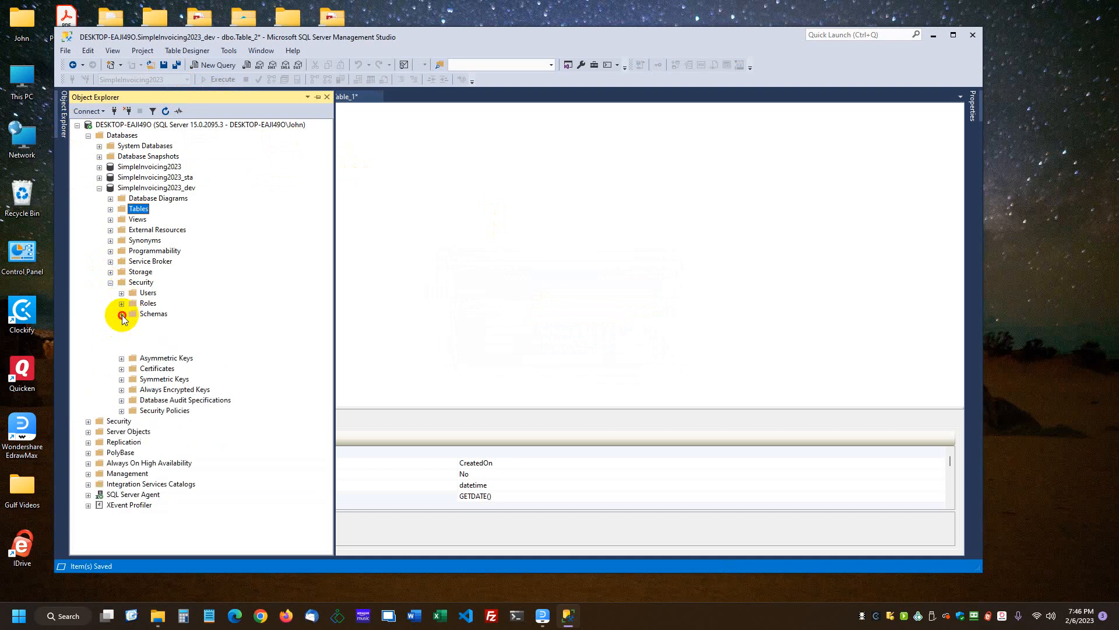
right_click(155, 315)
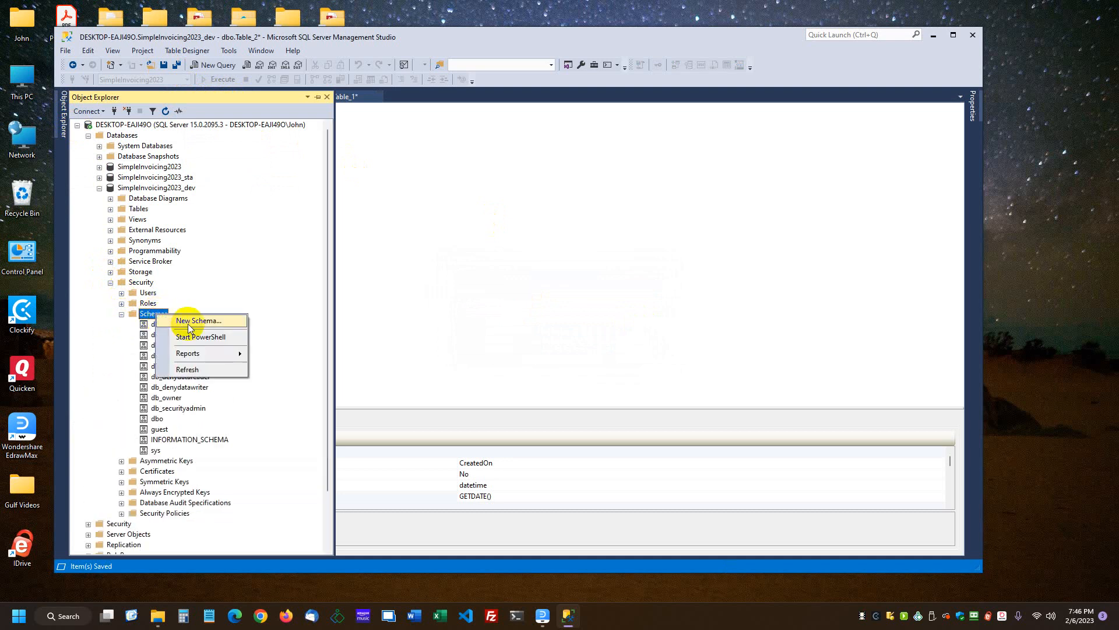
click(195, 320)
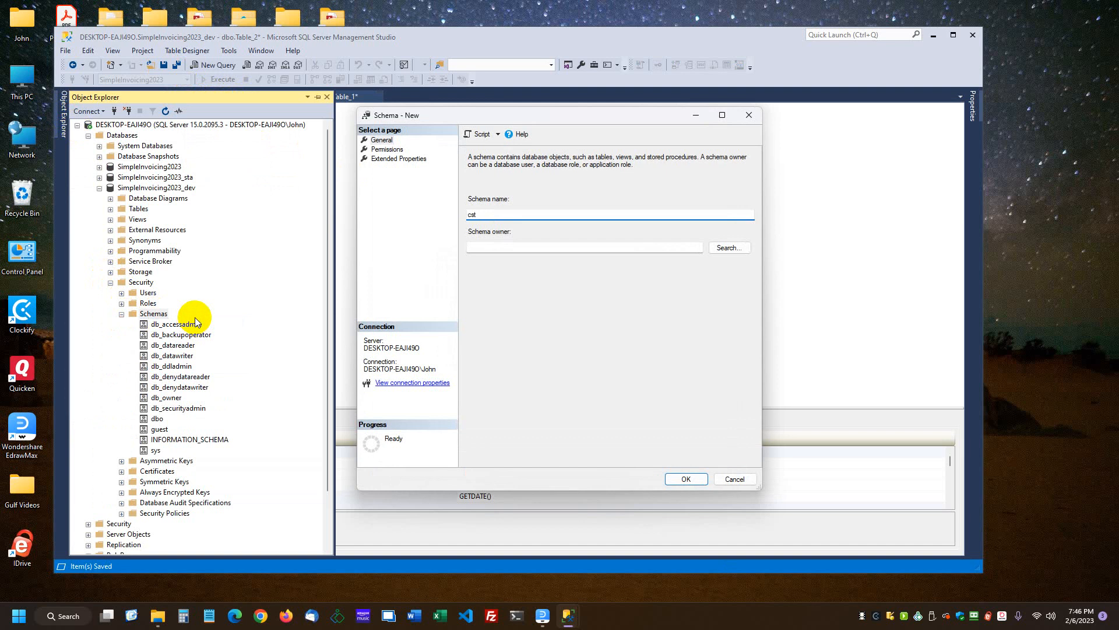
text(cst)
key(BackSpace)
key(BackSpace)
text(ust)
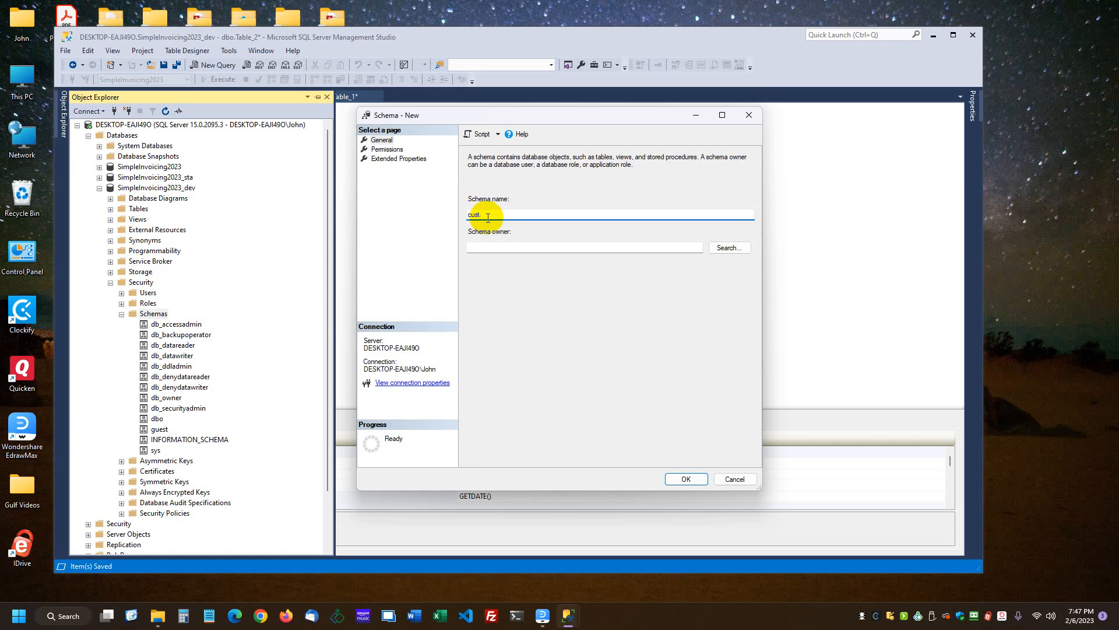
click(679, 478)
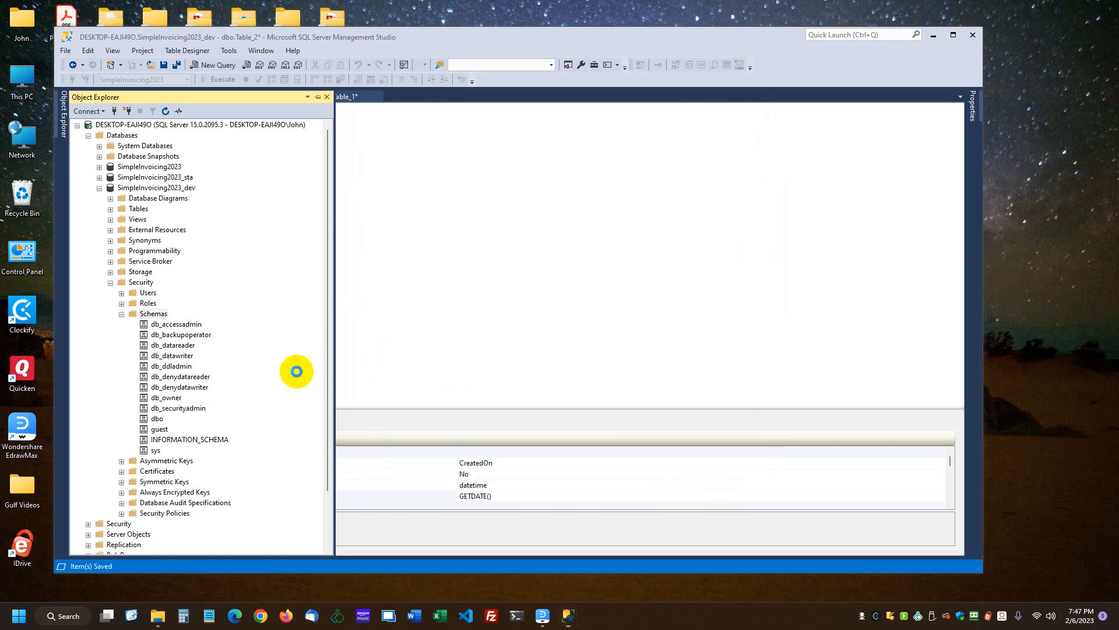
Create two more schemas in the SimpleInvoicing2023_dev database, named prod and acct
right_click(153, 315)
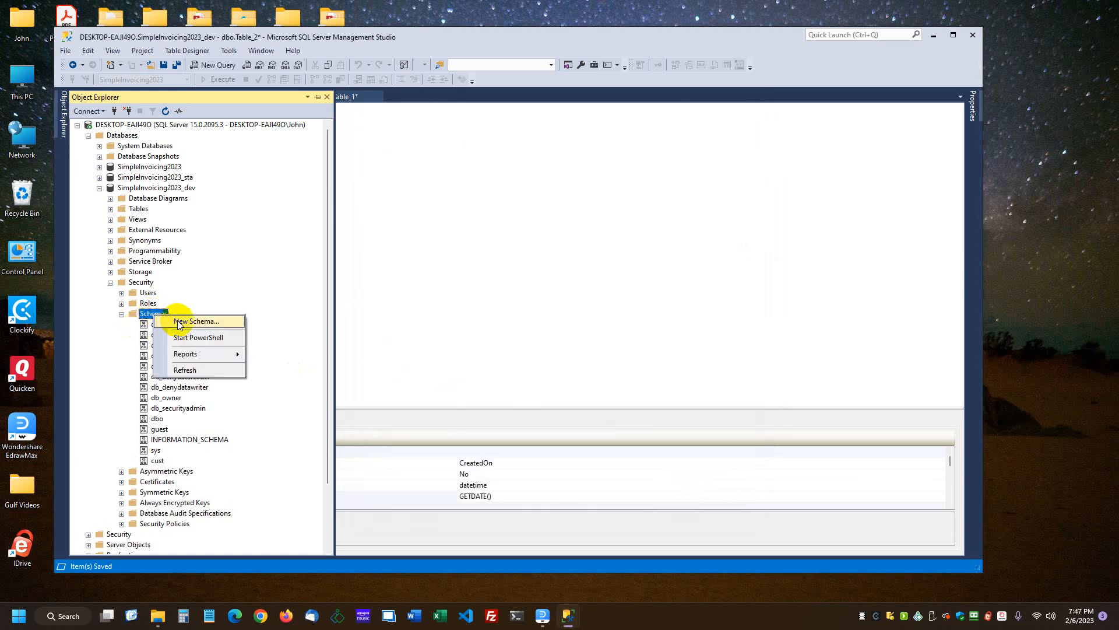
click(179, 324)
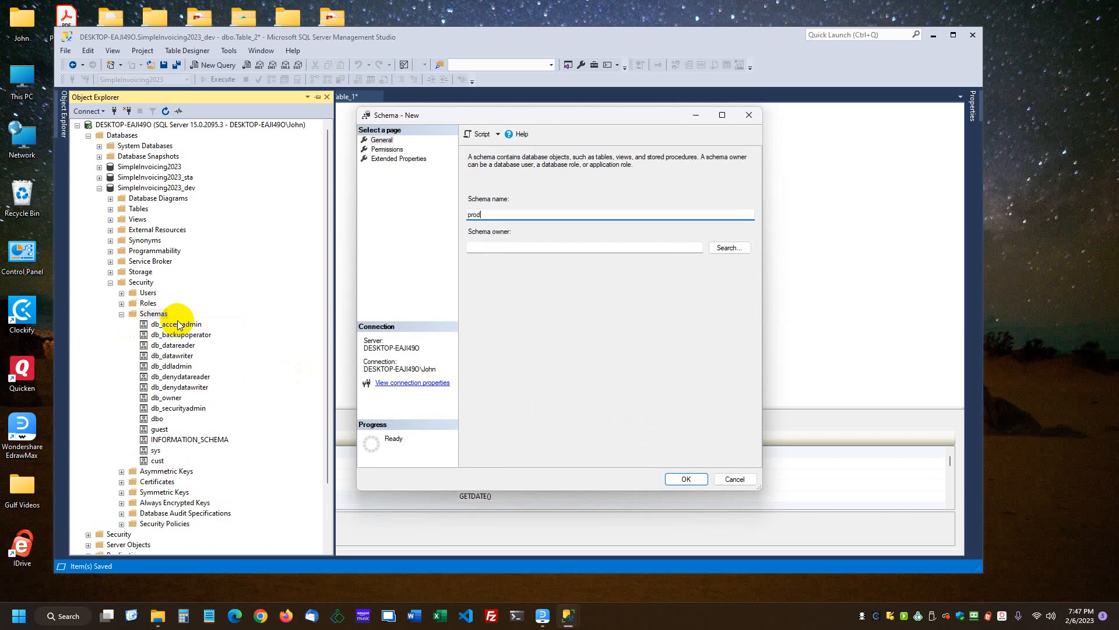
click(682, 477)
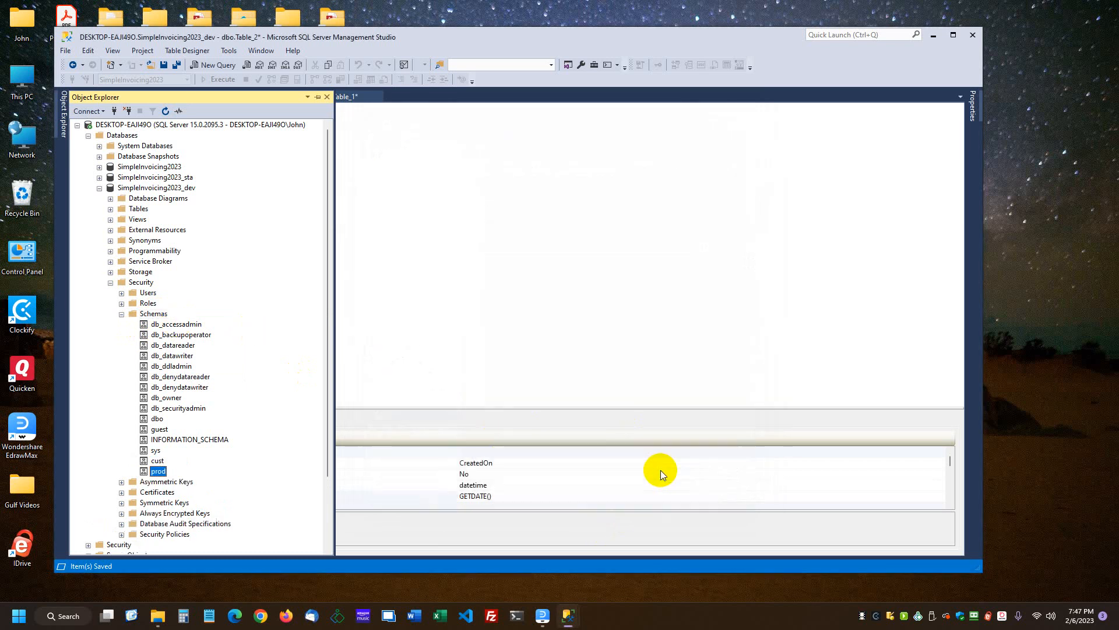
right_click(154, 315)
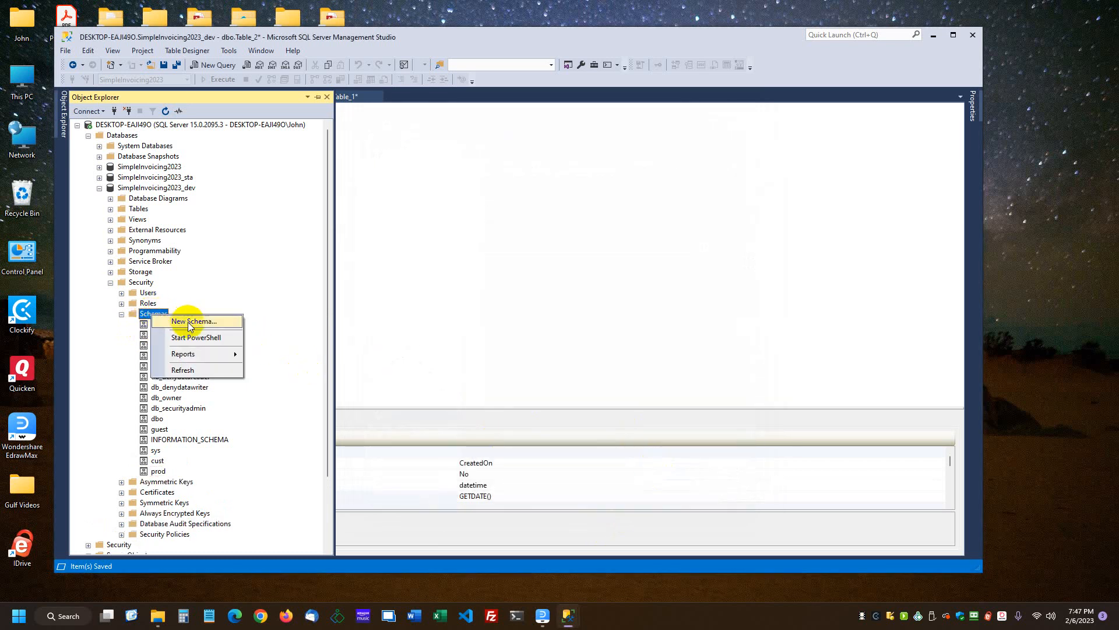
click(185, 323)
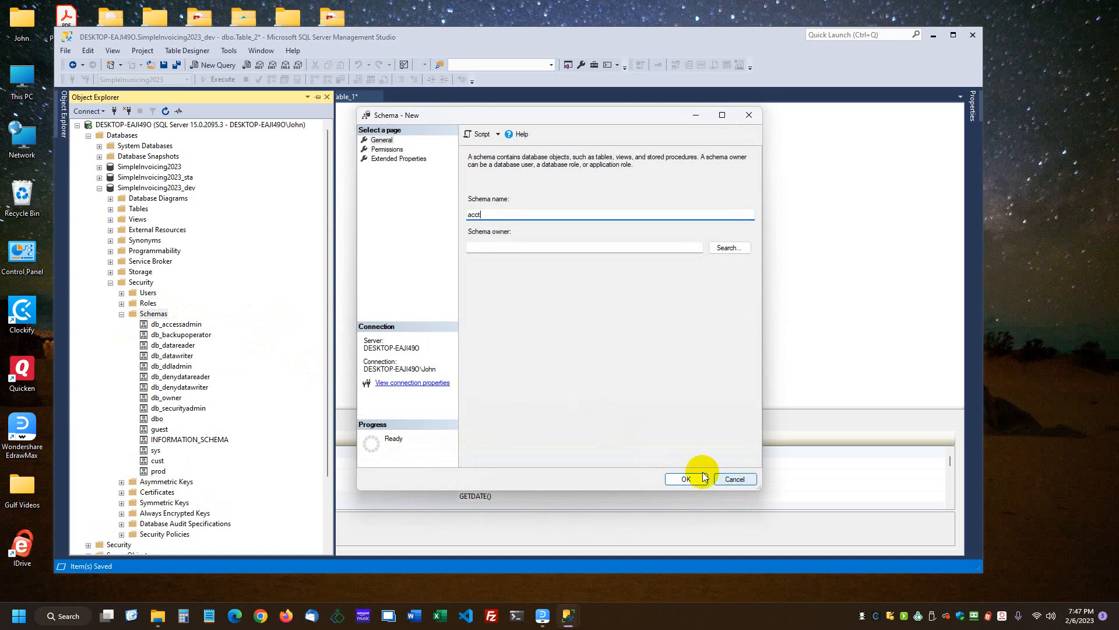
click(686, 478)
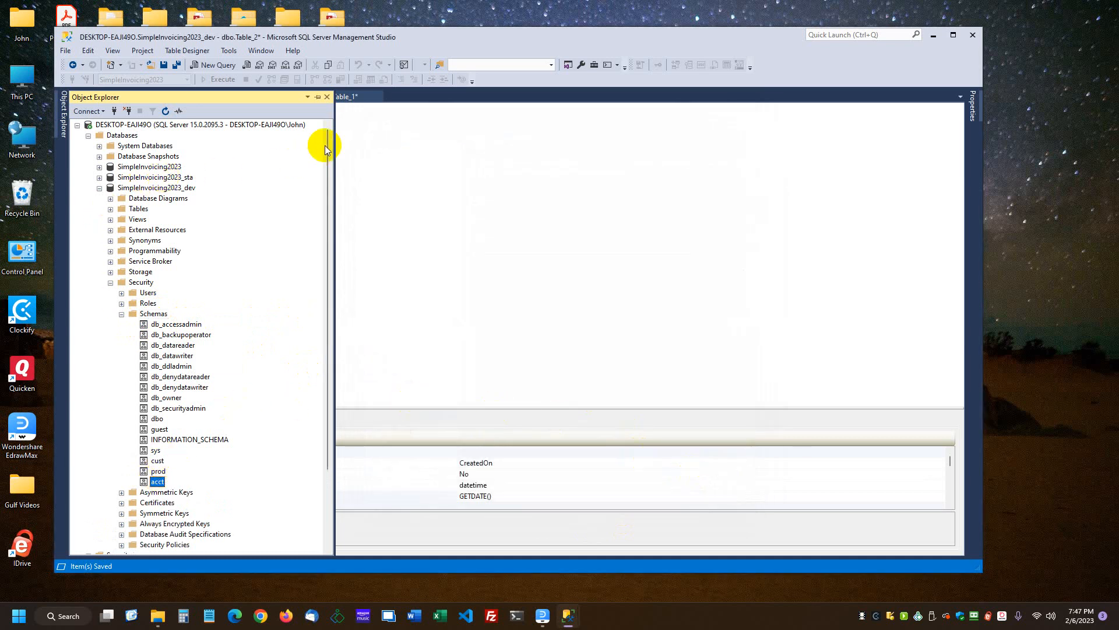
Set the schema property of the new table with the CustomerName and CreatedOn columns to cust
click(370, 187)
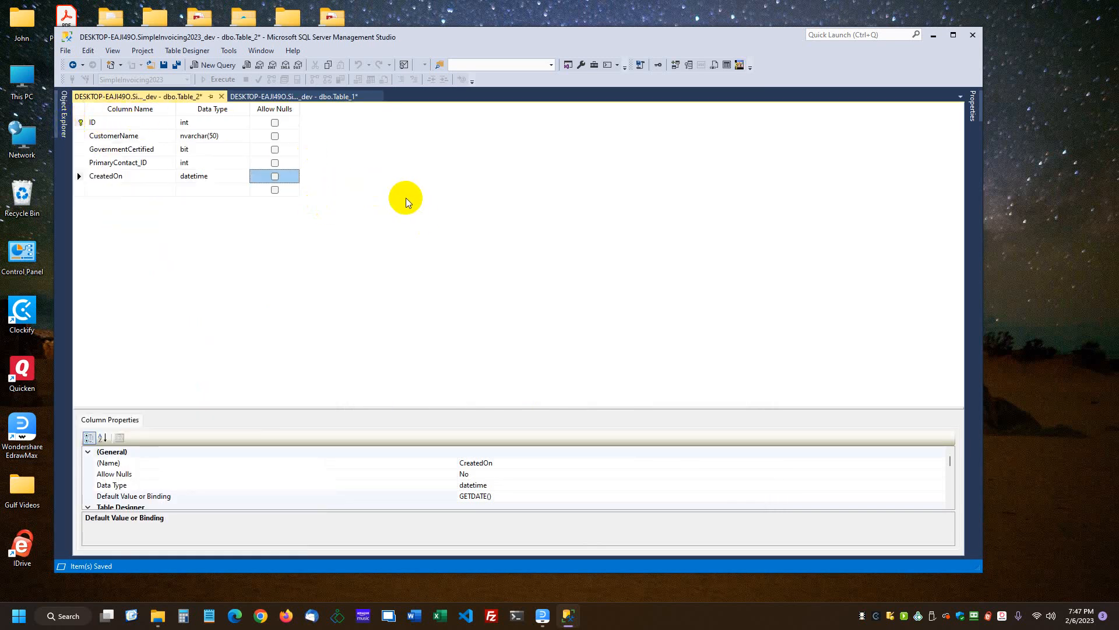
key(F4)
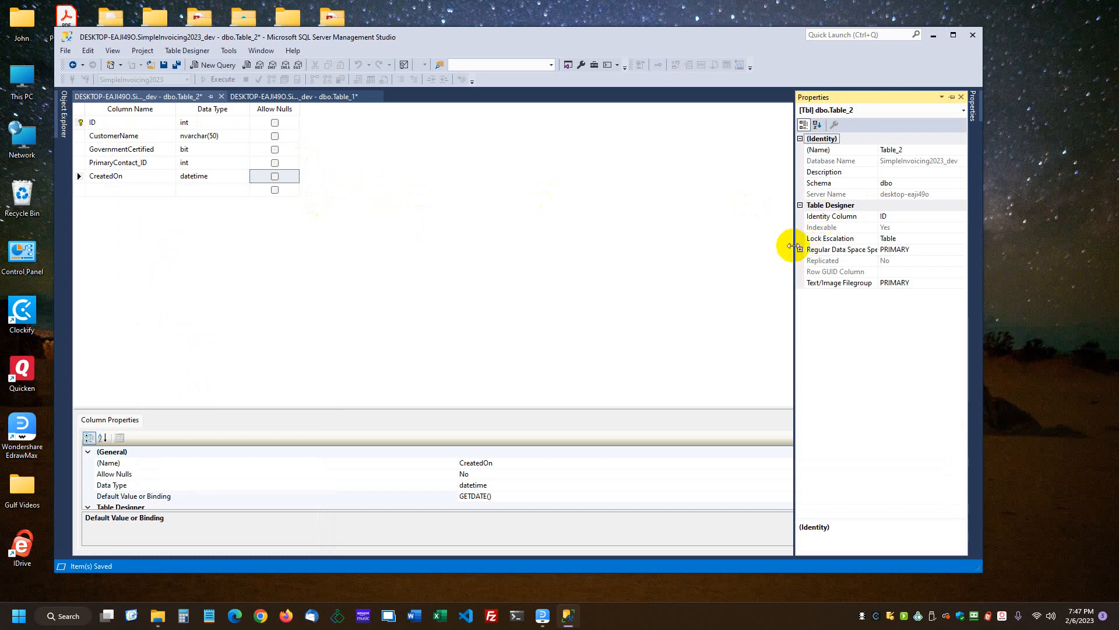
drag(794, 260, 709, 260)
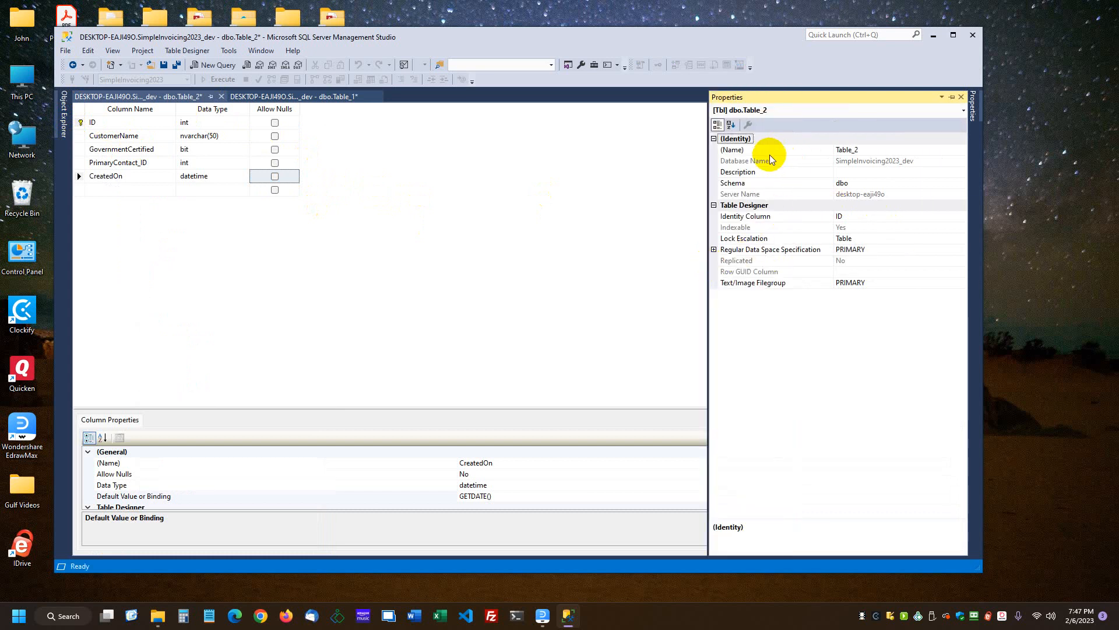
click(742, 182)
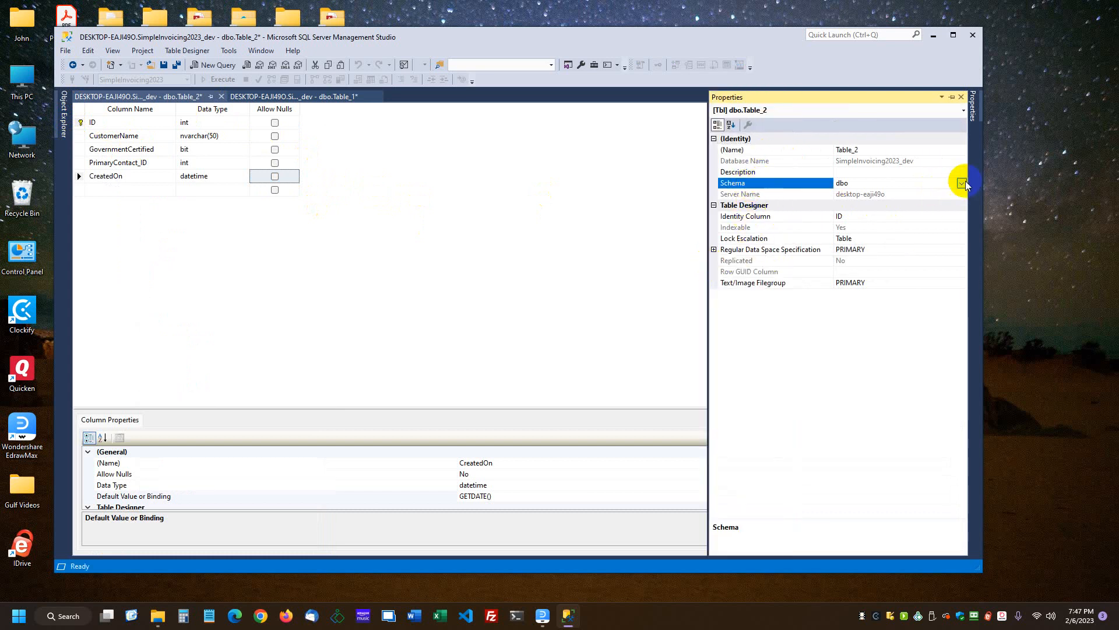
click(962, 184)
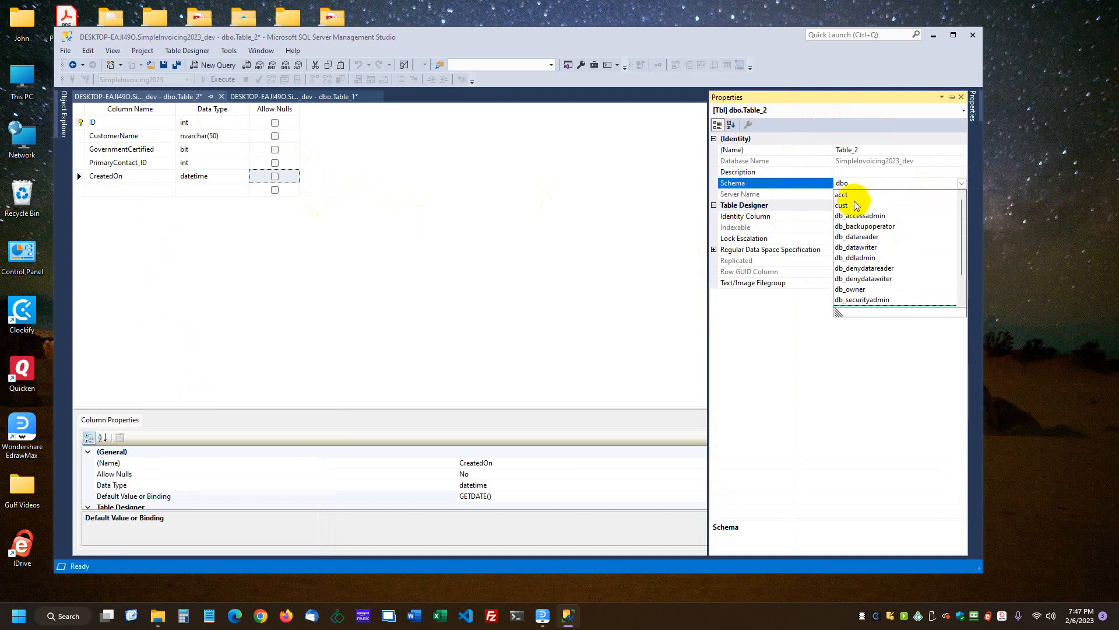
click(844, 206)
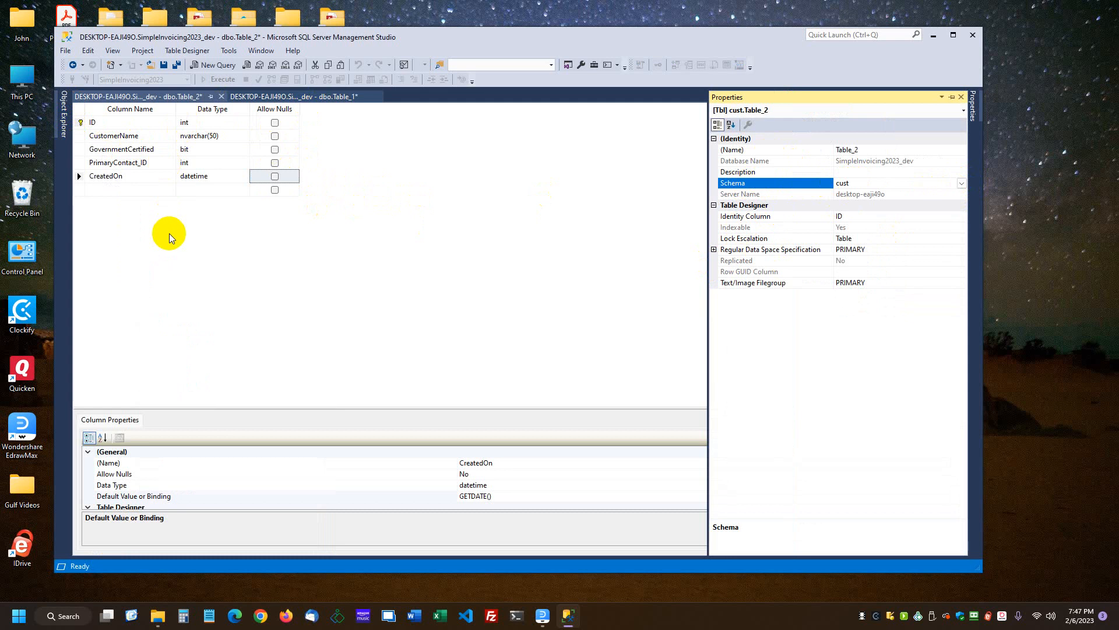
click(169, 235)
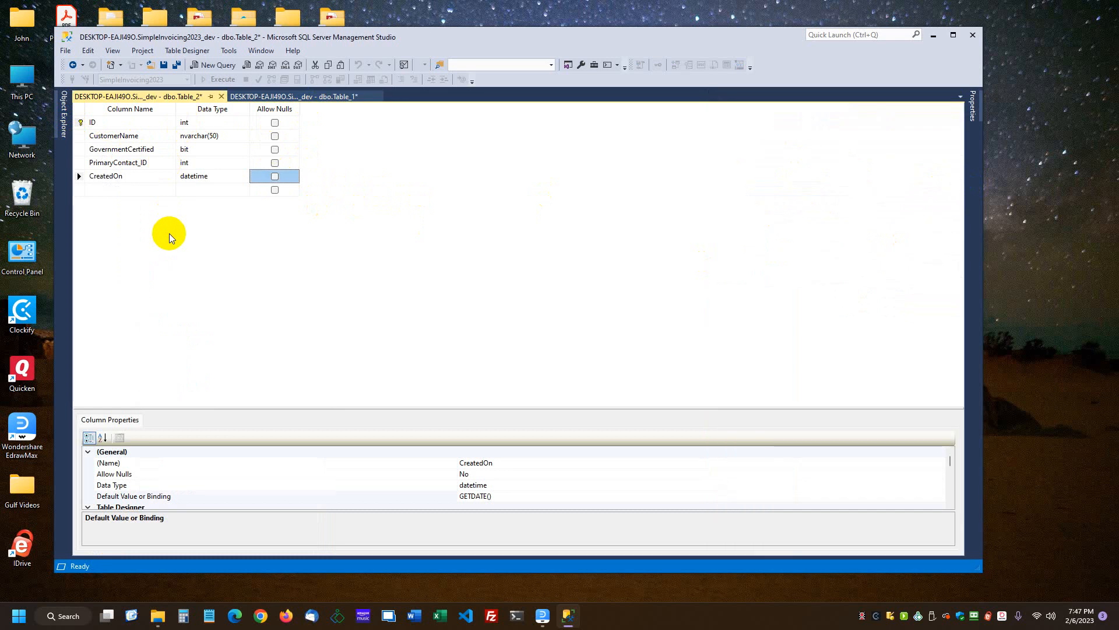
Close the incomplete Table_1 design without saving its changes
click(297, 100)
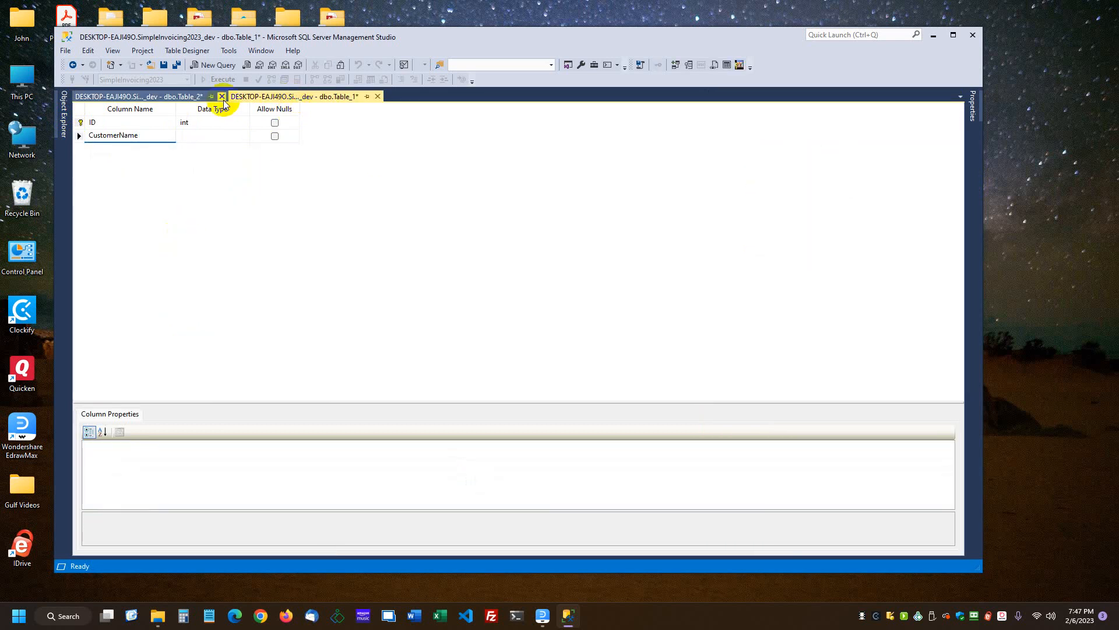
click(378, 99)
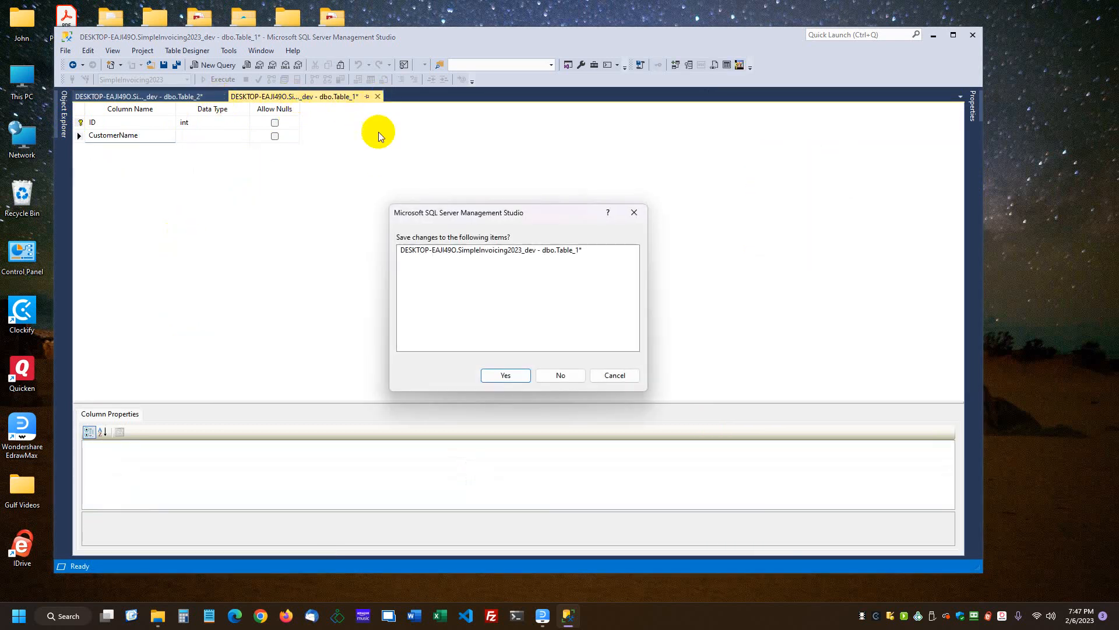
click(558, 371)
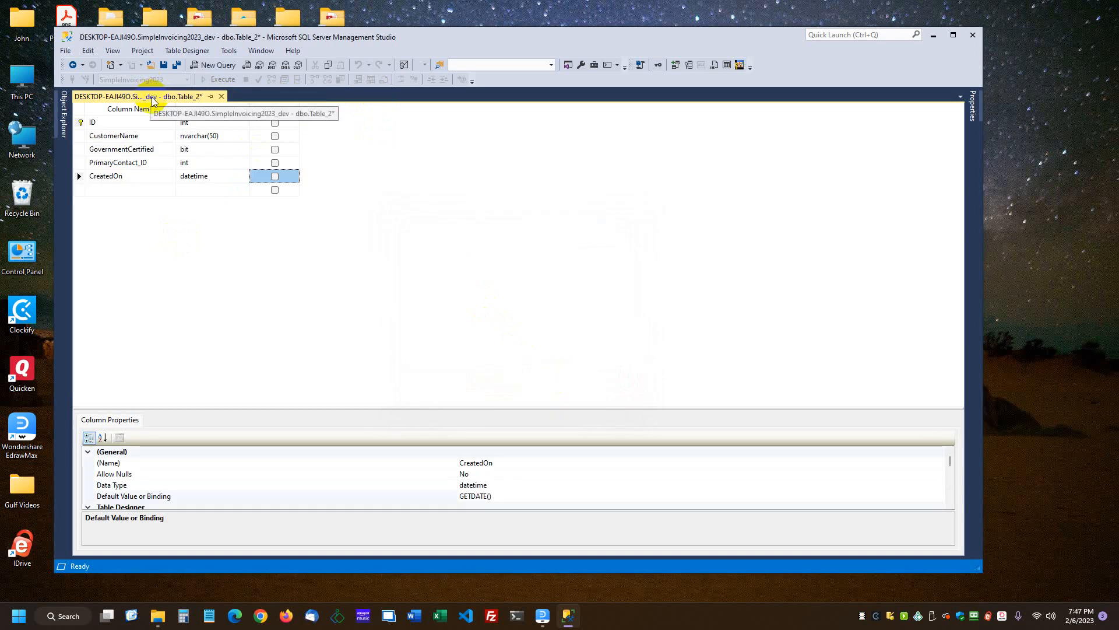
Save the table under the name Customers and close its design
click(164, 65)
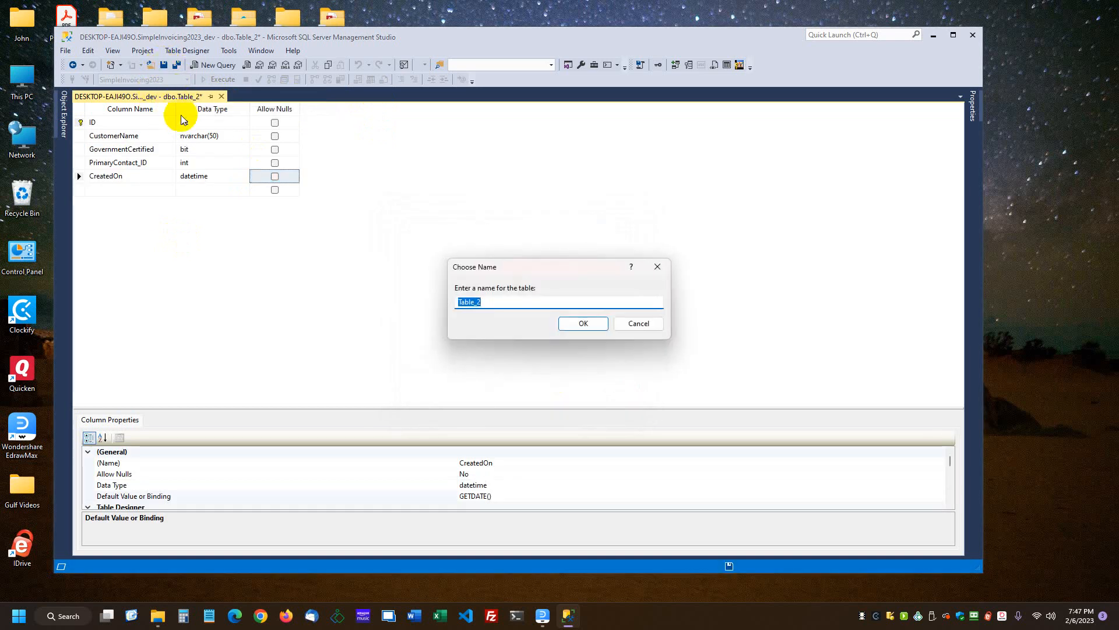
text(Customers)
click(579, 325)
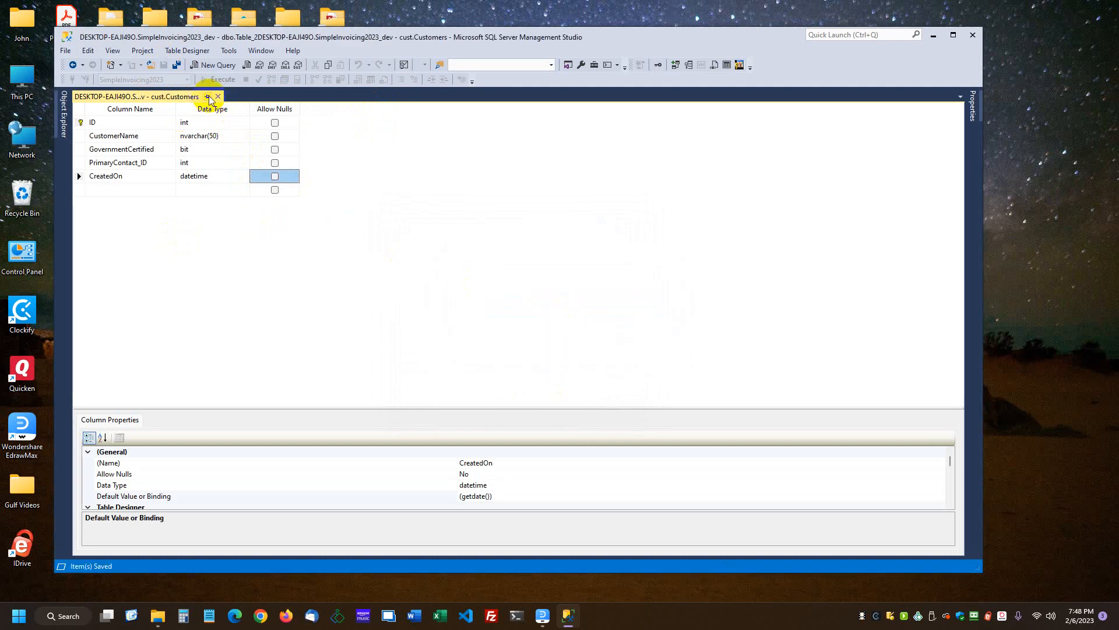
click(218, 96)
Collapse the Security folder of SimpleInvoicing2023_dev and list the database's tables to check for the saved one
click(65, 114)
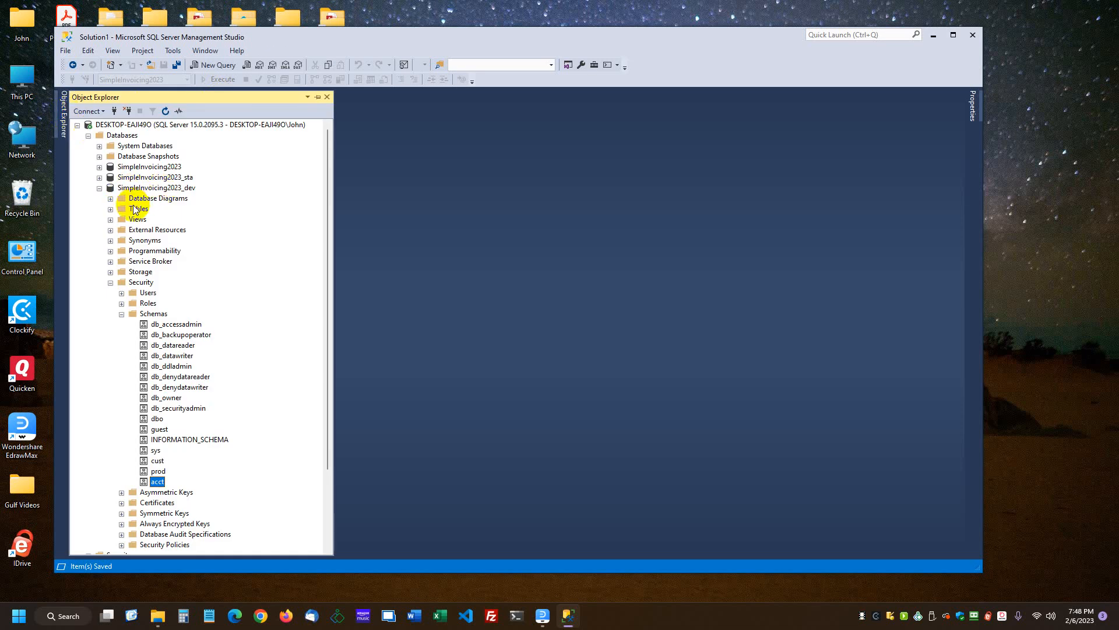
click(110, 283)
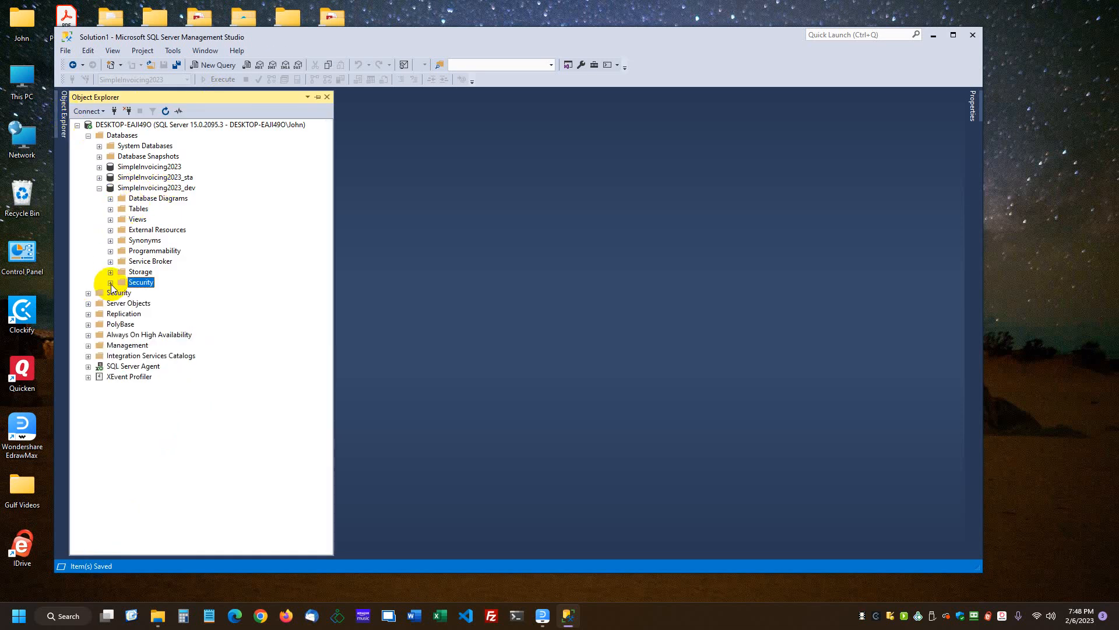
click(110, 208)
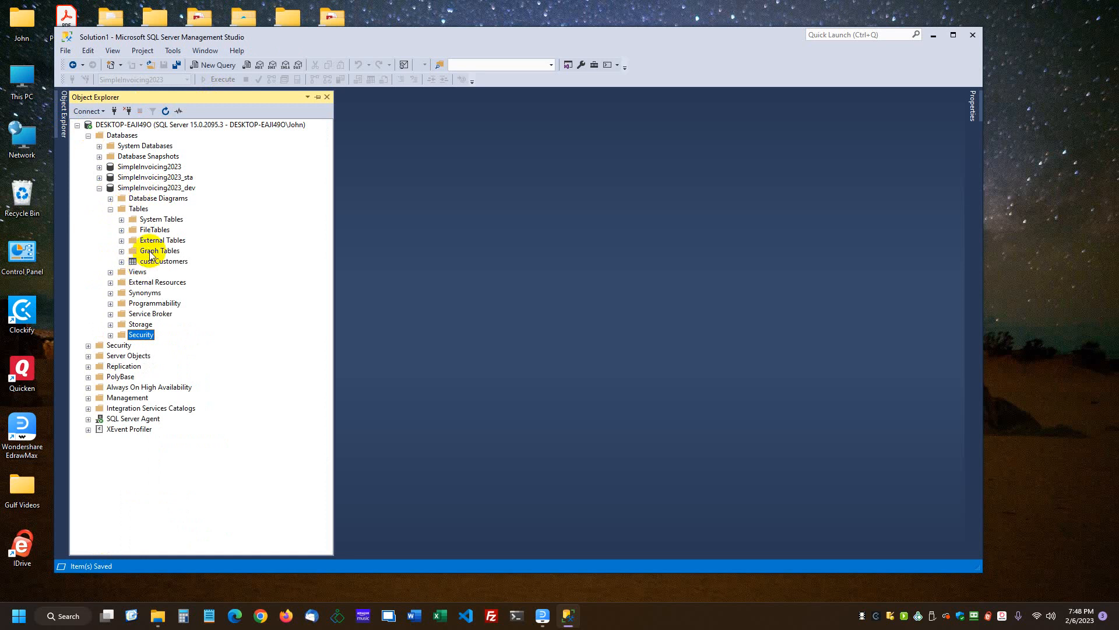